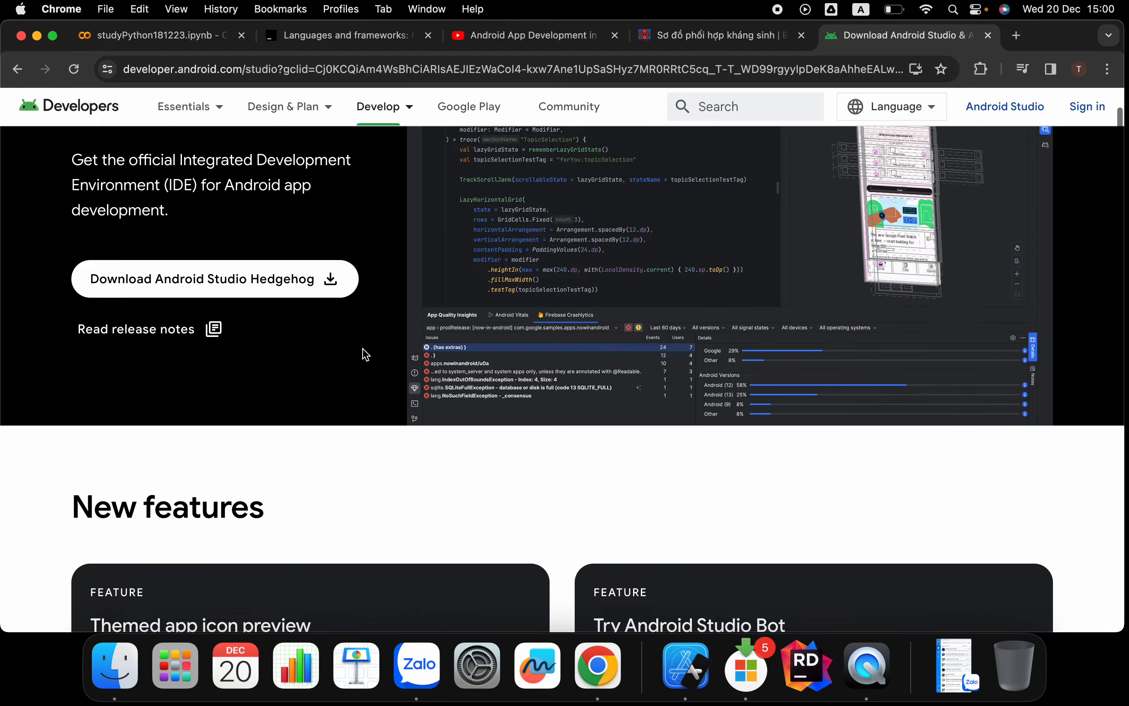
# Look through the feature sections of the Android Studio page, then open the site's main Android Studio page.
pyautogui.scroll(-15, 365, 355)
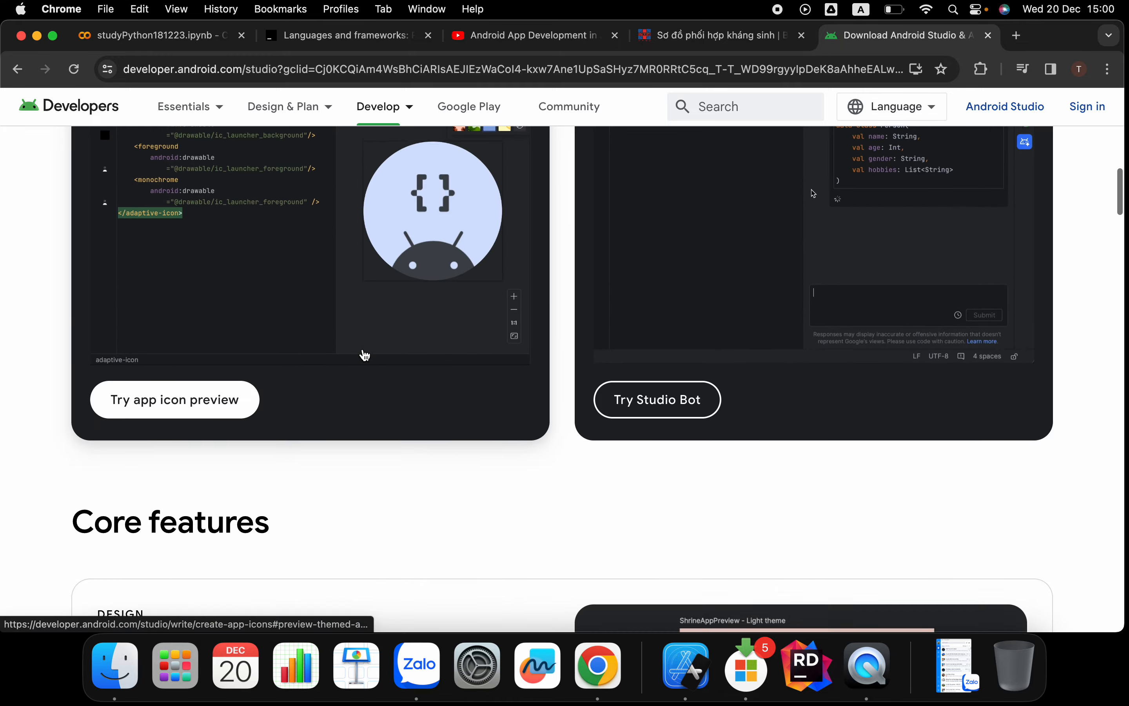
pyautogui.scroll(-15, 364, 356)
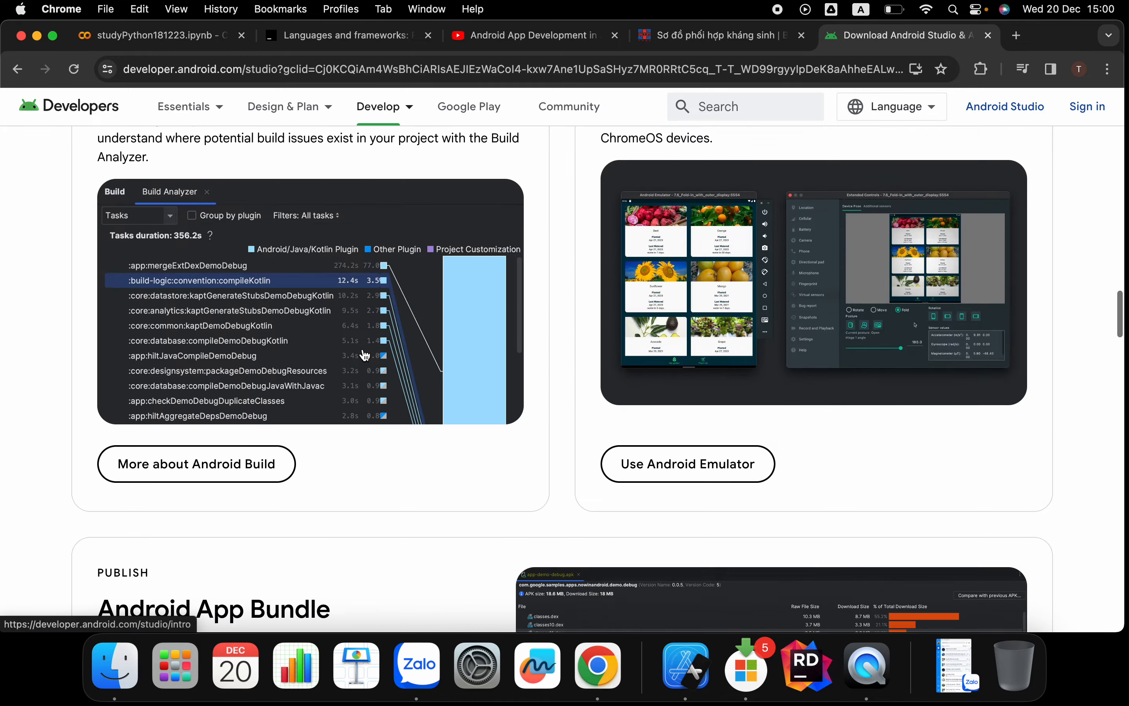
pyautogui.scroll(15, 365, 355)
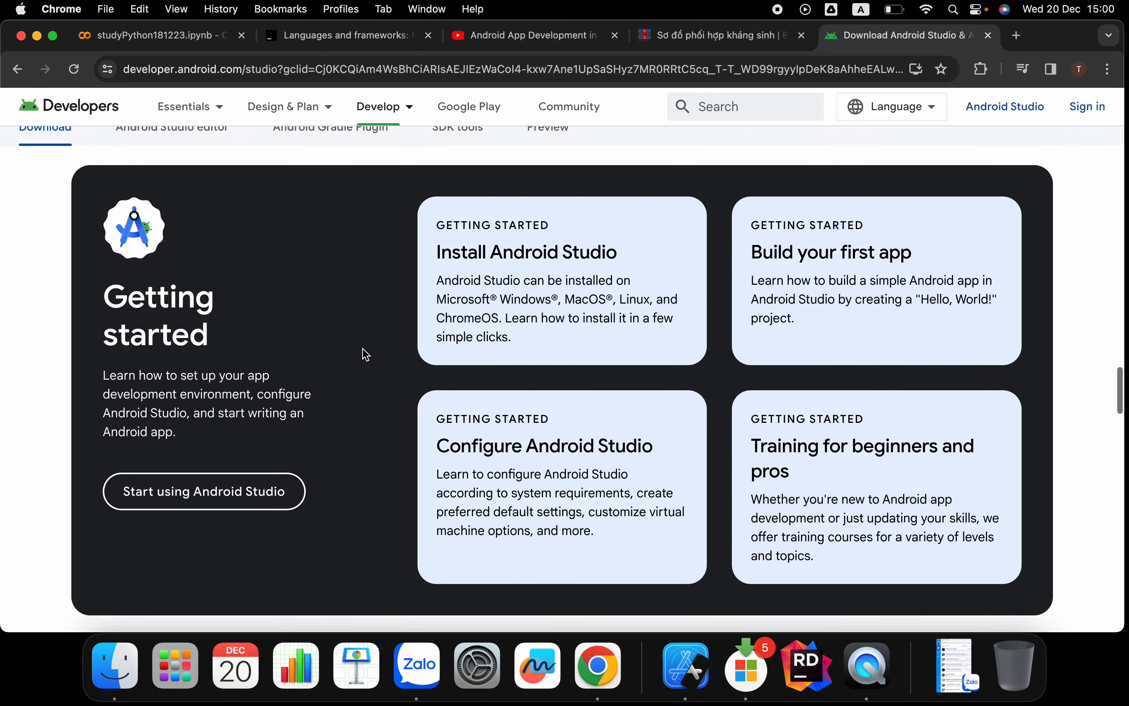
pyautogui.scroll(15, 366, 354)
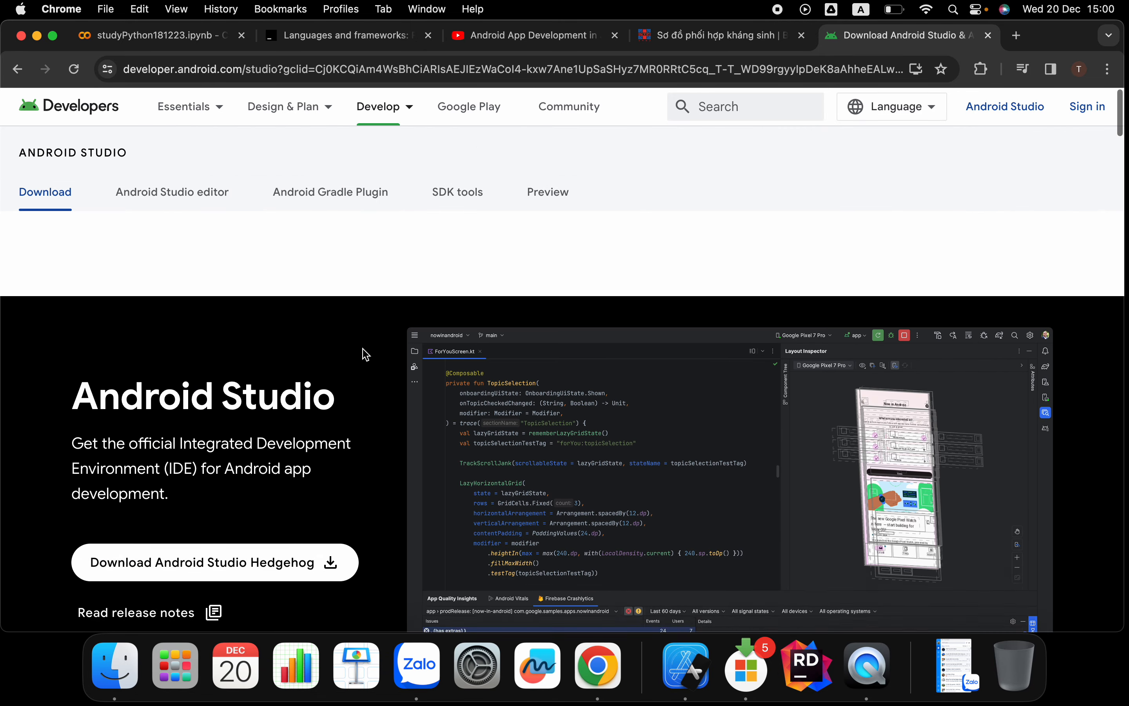
pyautogui.click(1019, 108)
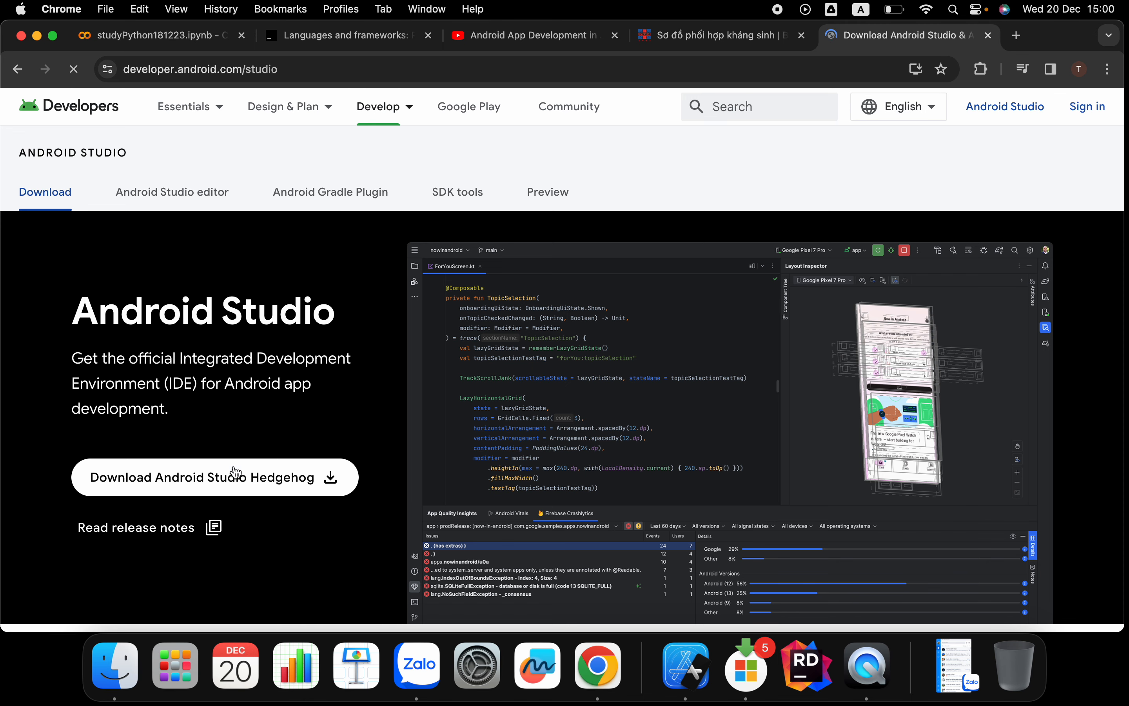
# Open the Android Studio Hedgehog release notes and examine the plugin compatibility table, new features and known issues.
pyautogui.click(183, 534)
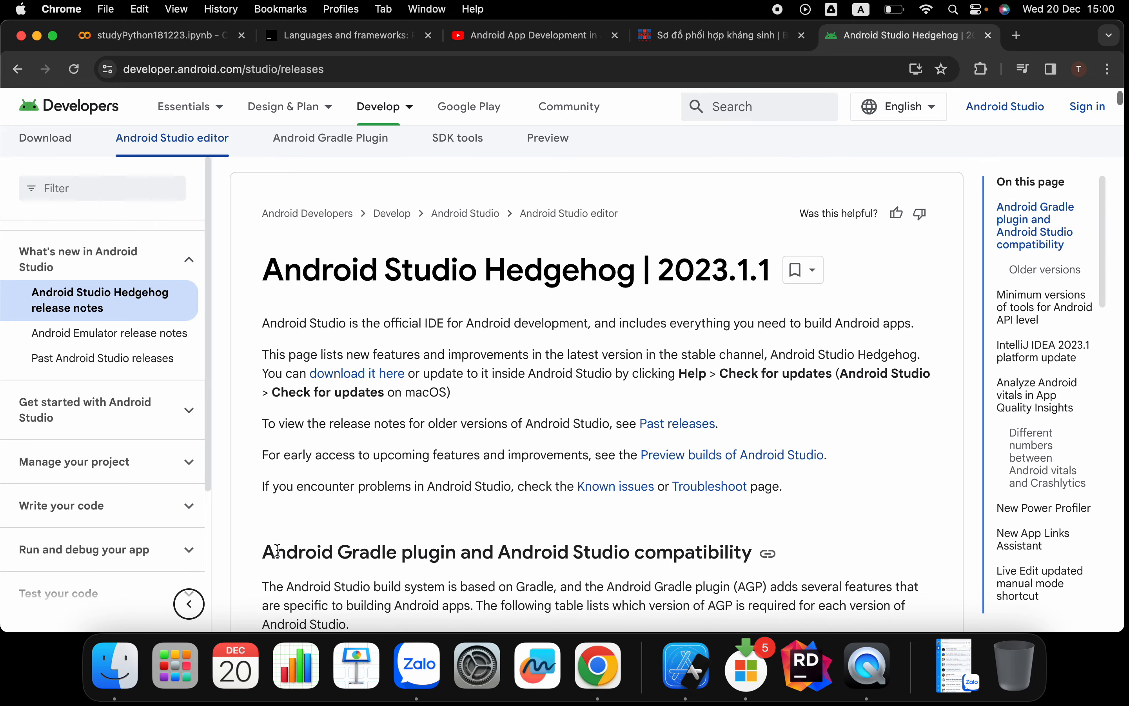
pyautogui.scroll(-10, 486, 495)
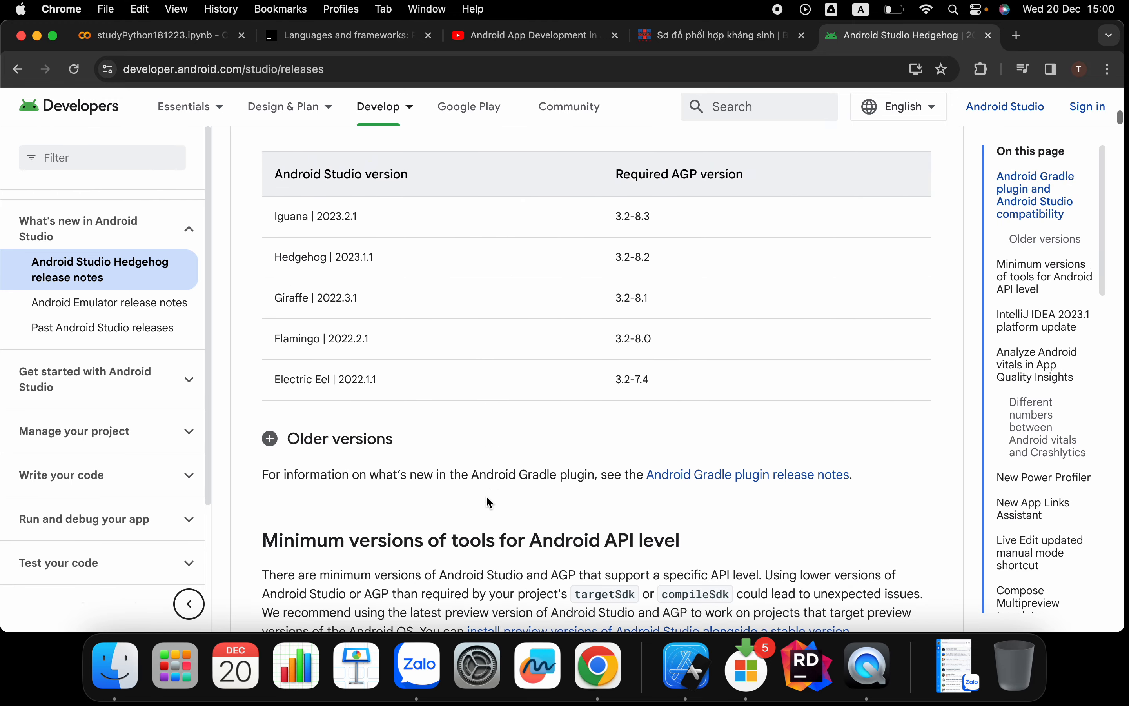
pyautogui.scroll(3, 486, 496)
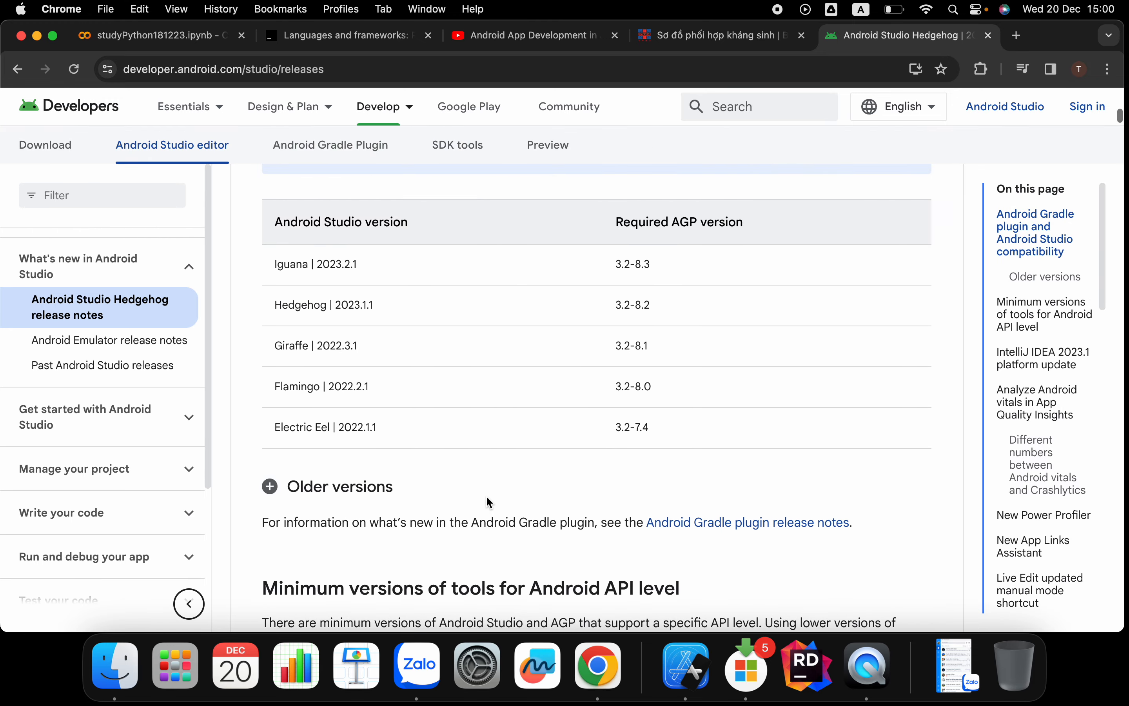
pyautogui.scroll(-10, 486, 496)
pyautogui.scroll(-15, 487, 497)
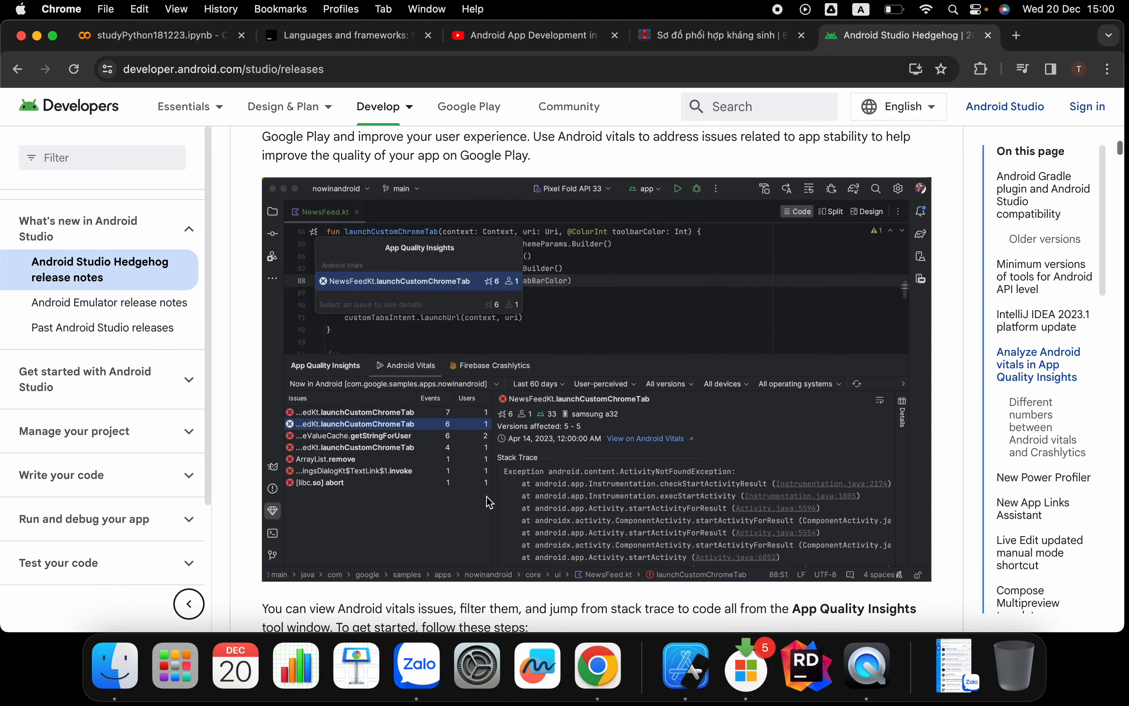
pyautogui.scroll(-15, 489, 502)
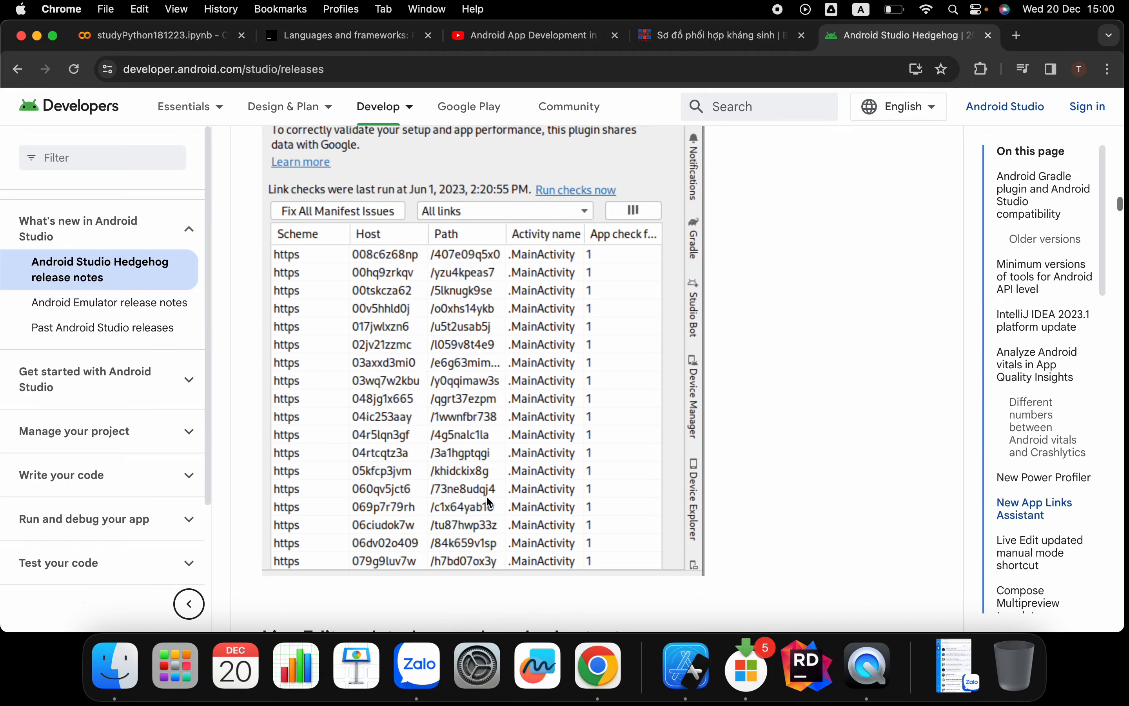
pyautogui.scroll(-10, 489, 502)
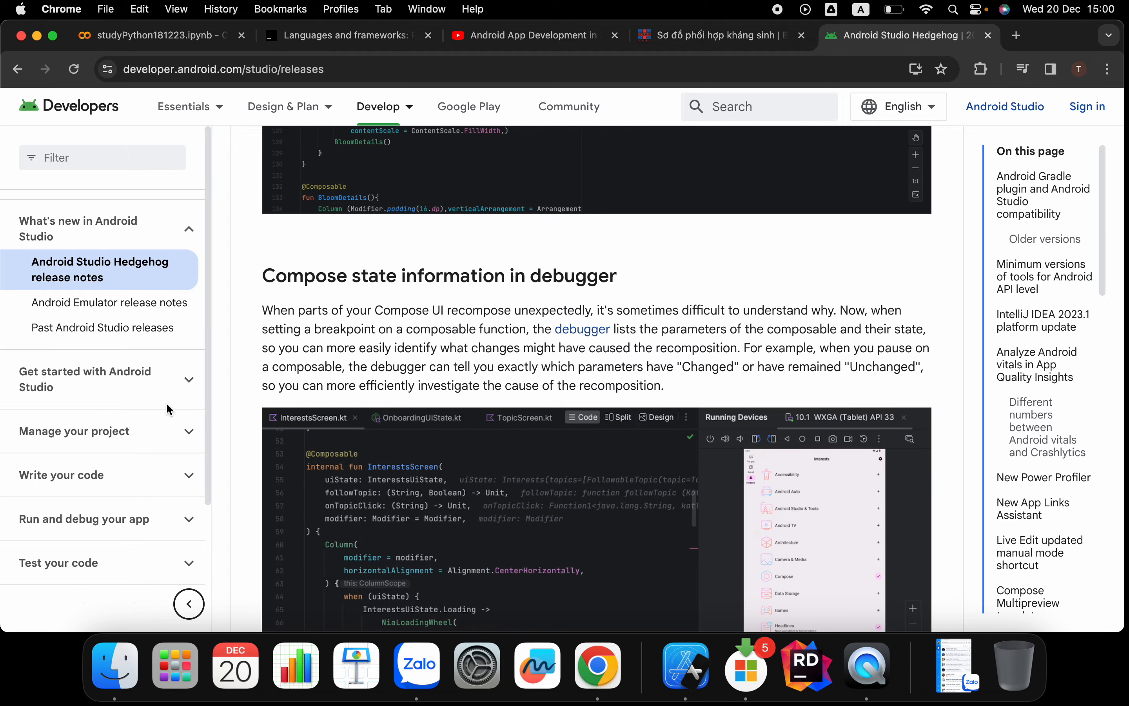
pyautogui.scroll(-10, 154, 374)
pyautogui.scroll(5, 116, 265)
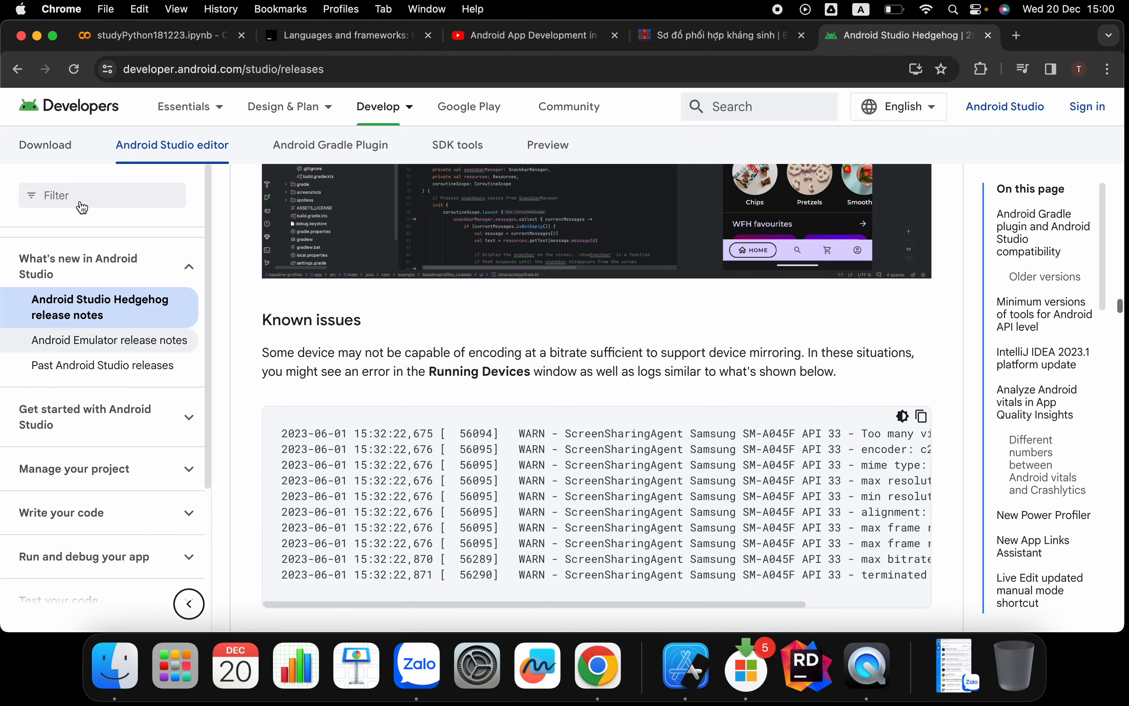
# Search the web for "android studio for mac m1 pro" and open the official Android Studio download page from the results.
pyautogui.click(374, 76)
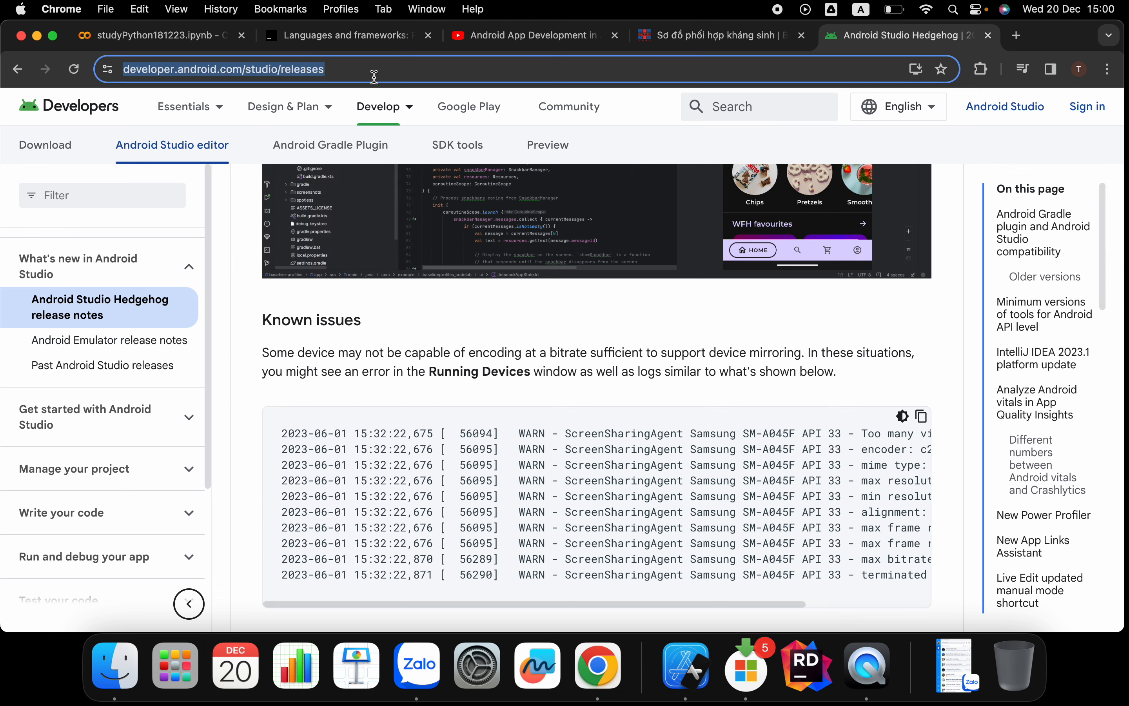
pyautogui.write('android studio for ma')
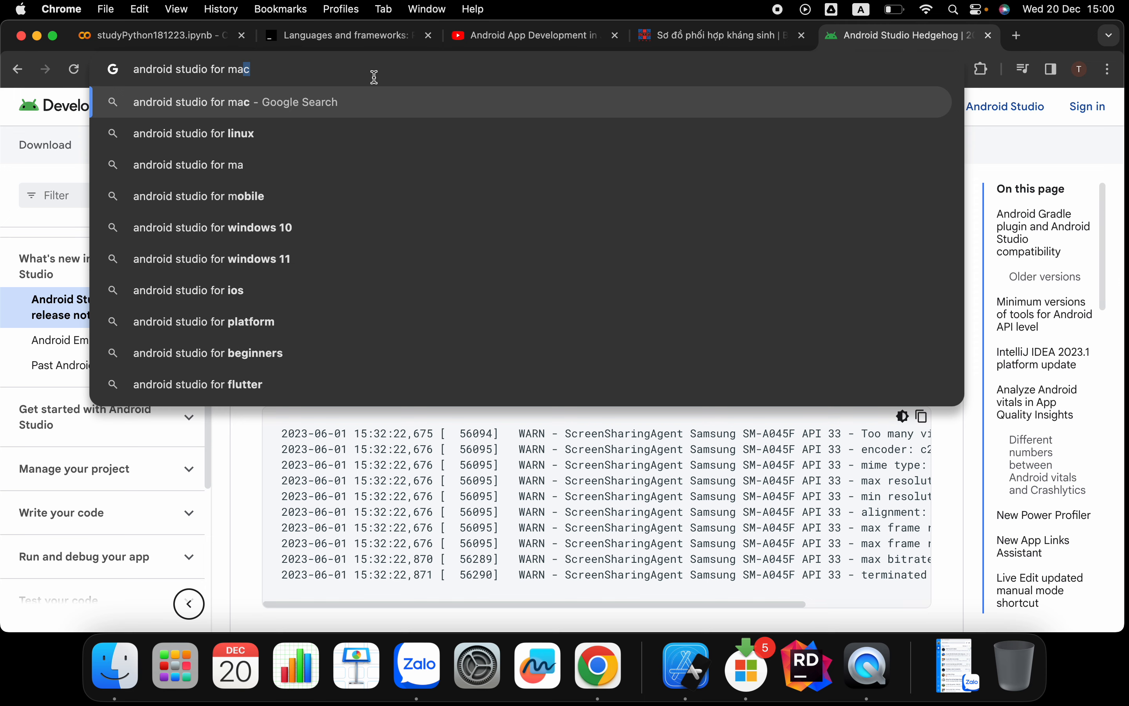
pyautogui.write('c')
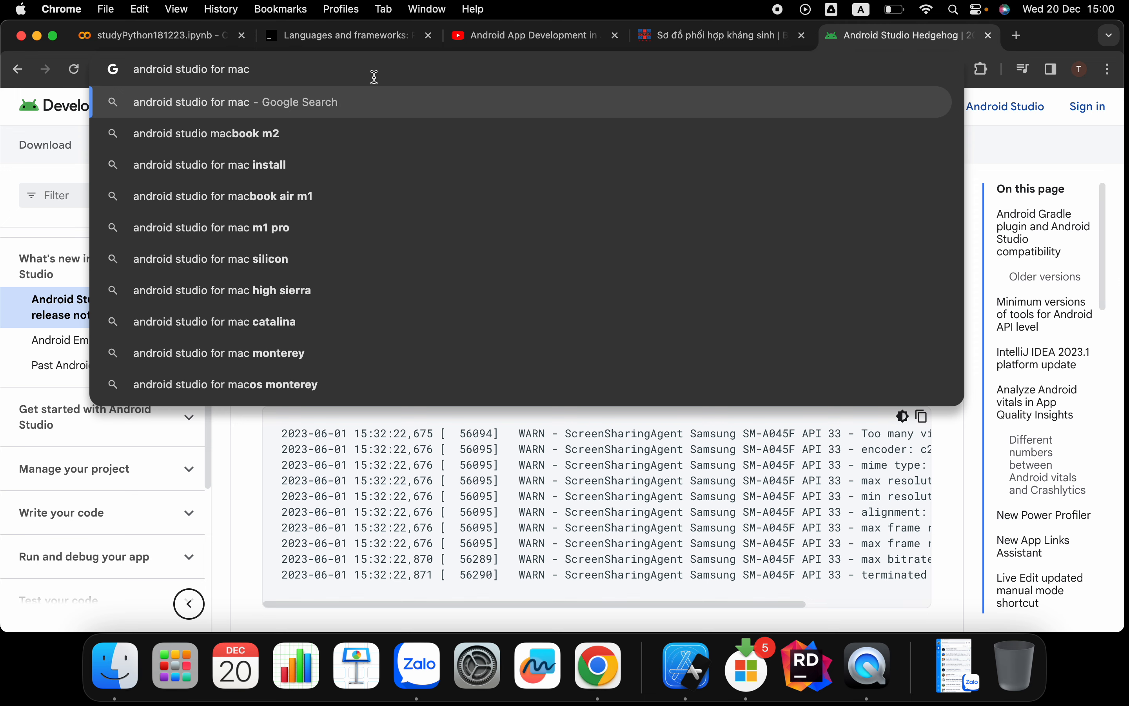
pyautogui.click(293, 231)
pyautogui.click(286, 323)
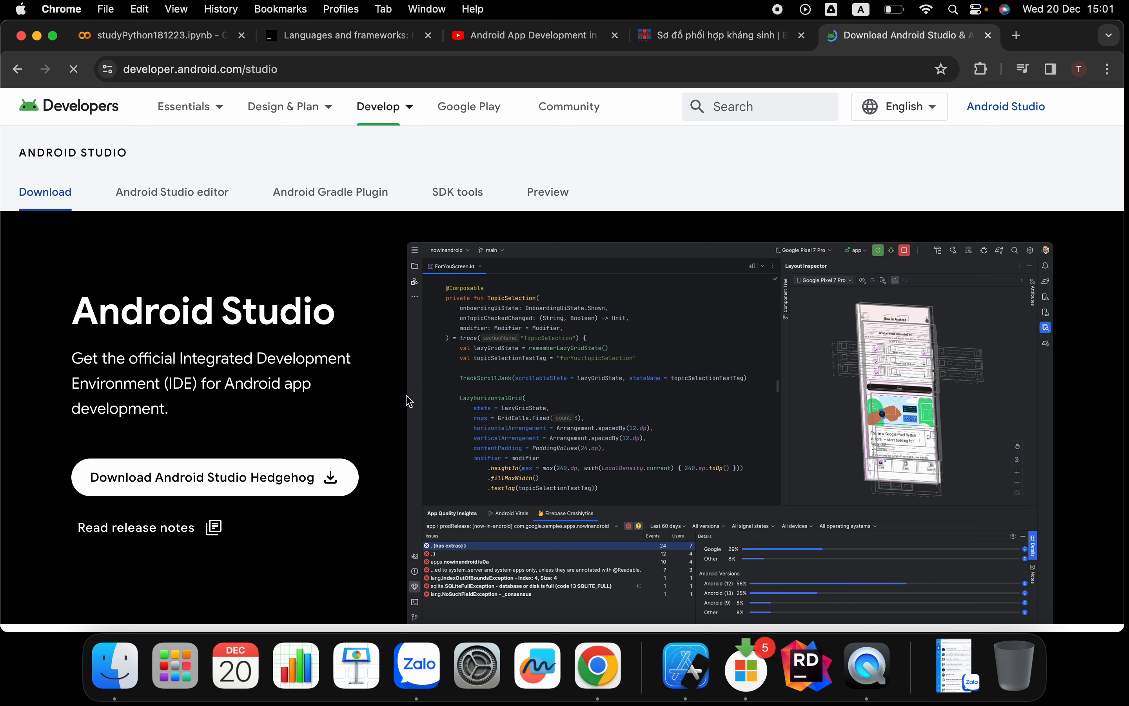
# Accept the Android Studio Hedgehog terms and conditions, download the Mac with Apple chip version, and view the download's progress.
pyautogui.scroll(-1, 409, 413)
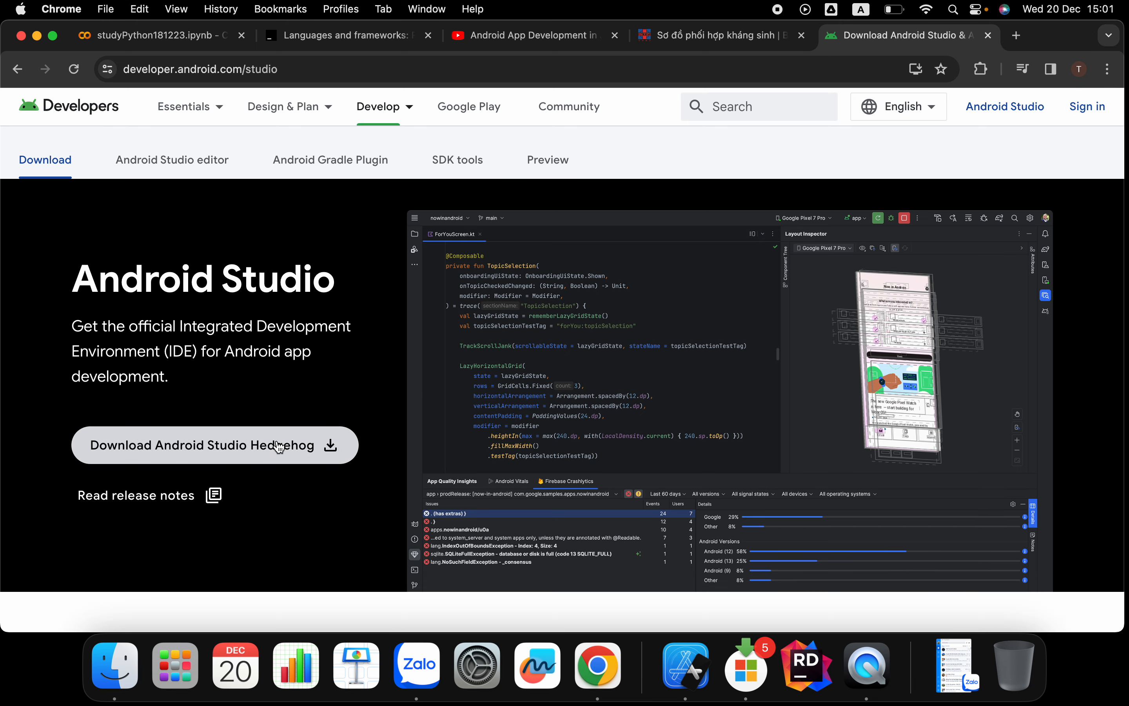
pyautogui.click(292, 449)
pyautogui.scroll(-20, 489, 415)
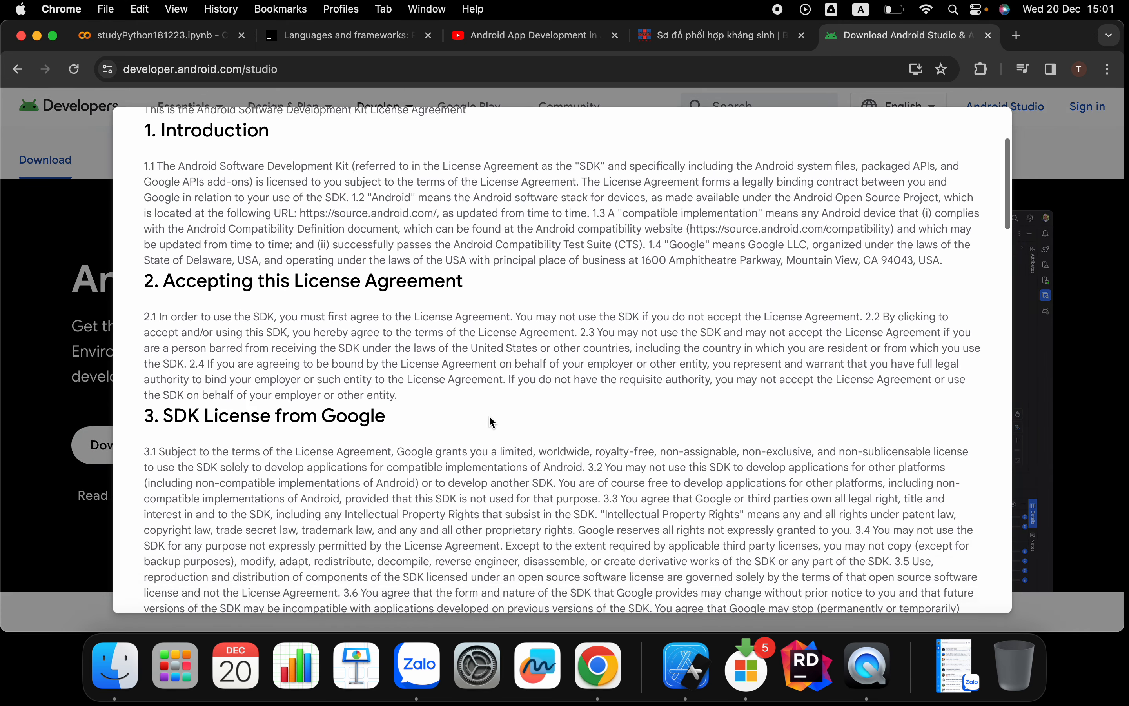
pyautogui.scroll(-20, 489, 417)
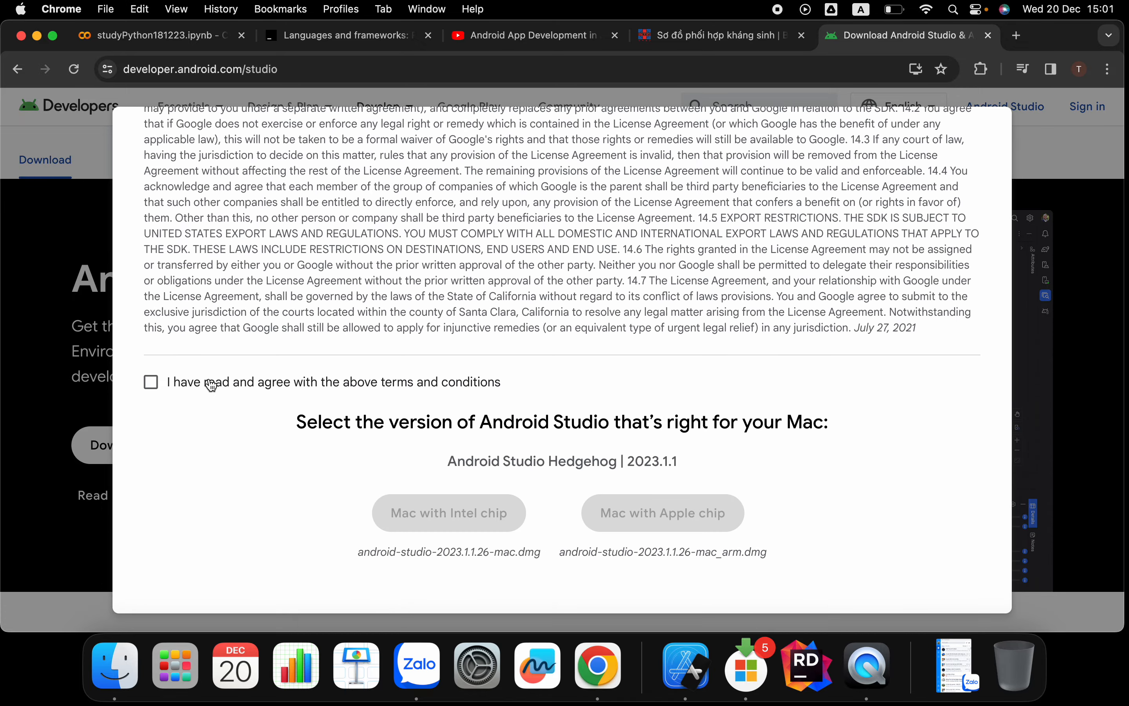
pyautogui.click(211, 384)
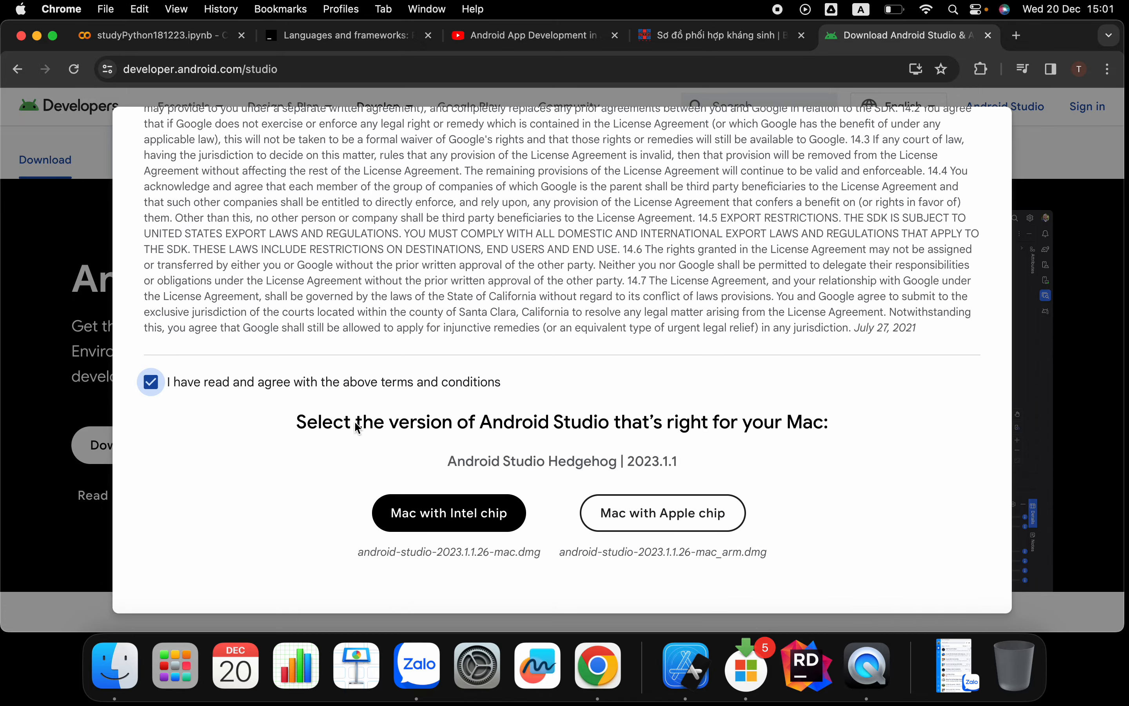
pyautogui.click(677, 523)
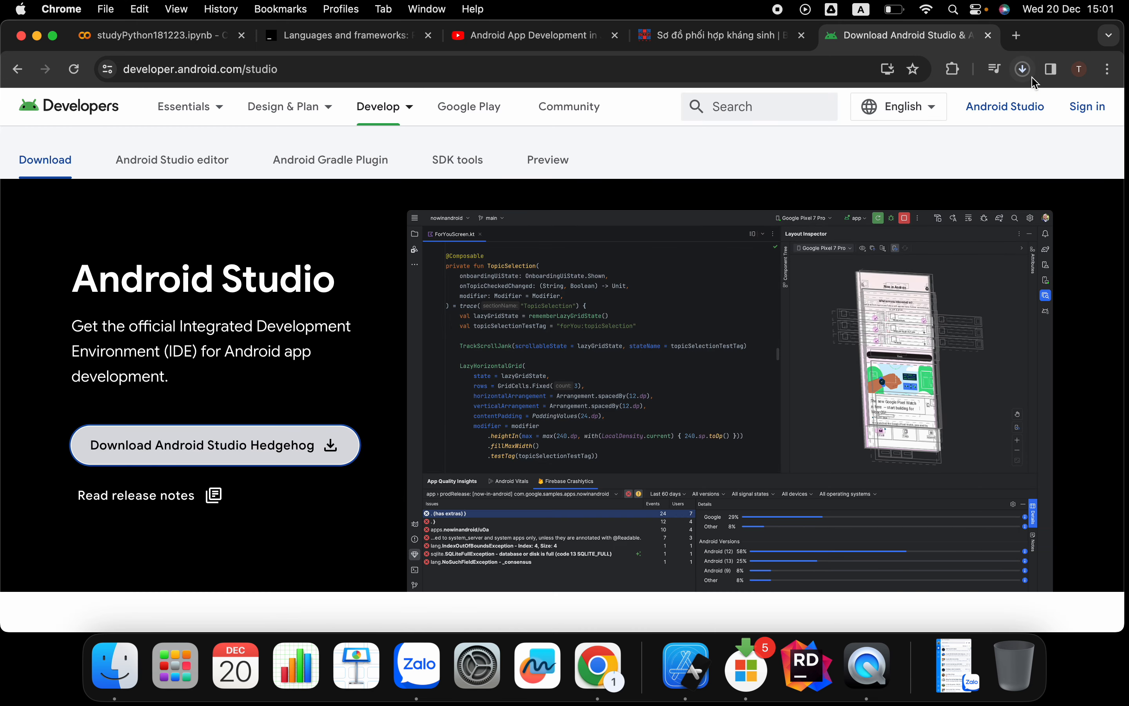
pyautogui.click(1022, 70)
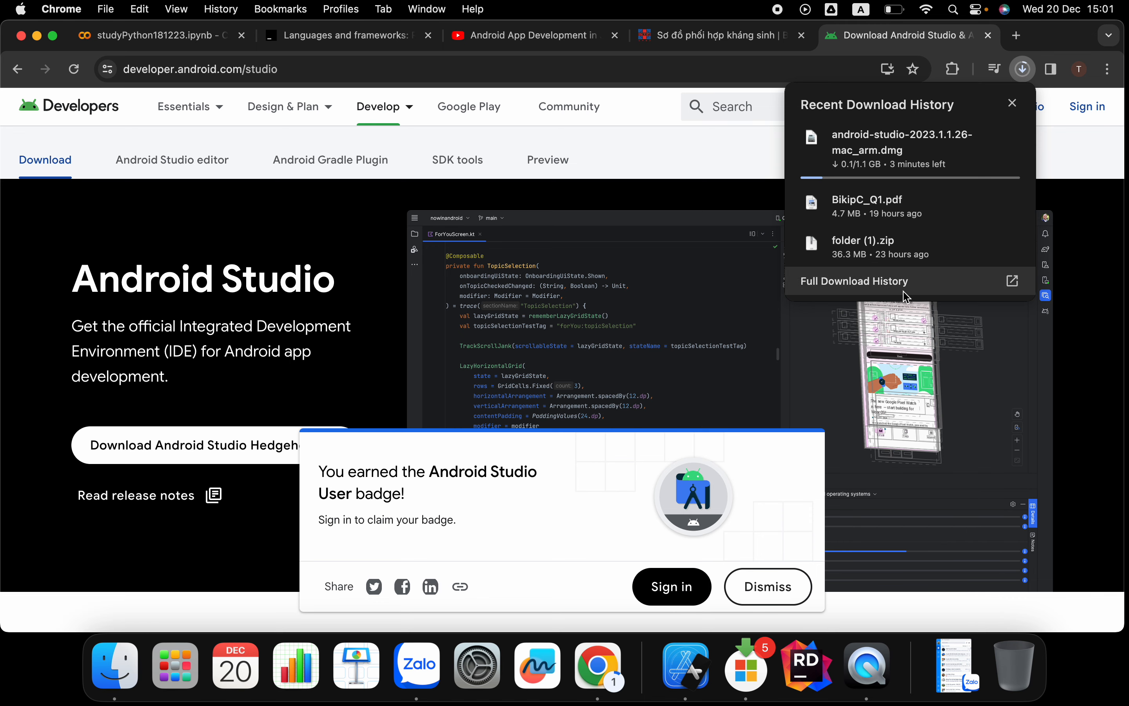
pyautogui.click(1018, 36)
pyautogui.write('ww')
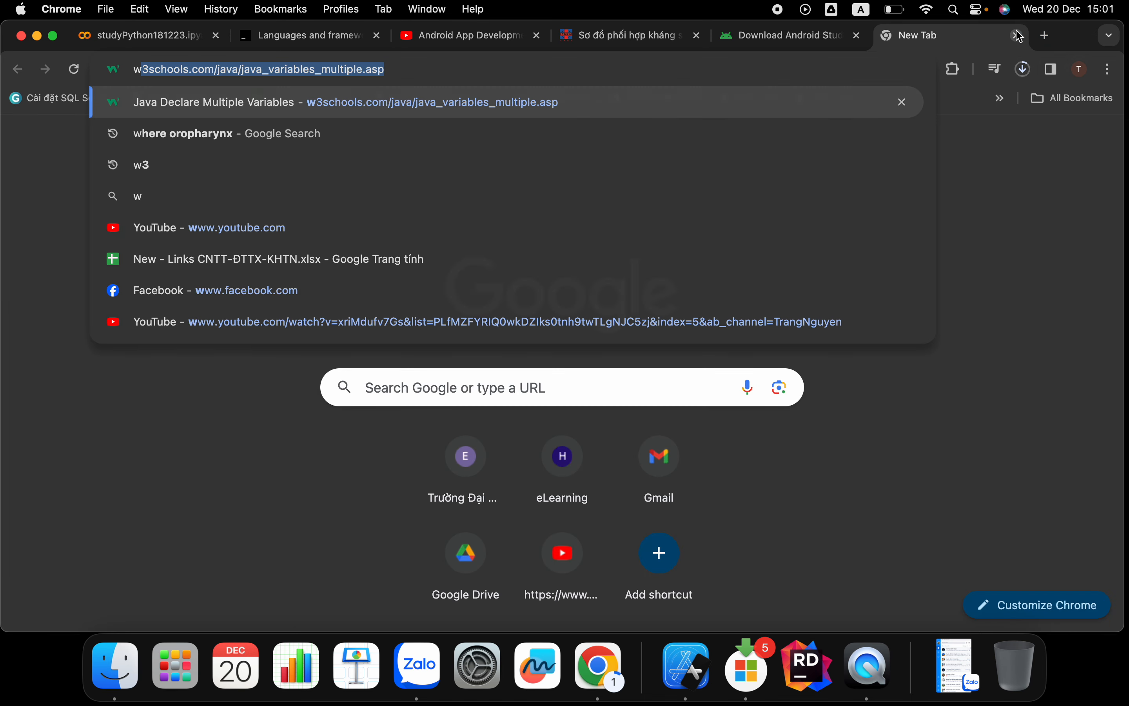
pyautogui.press('BackSpace')
pyautogui.press('BackSpace')
pyautogui.write('hat ')
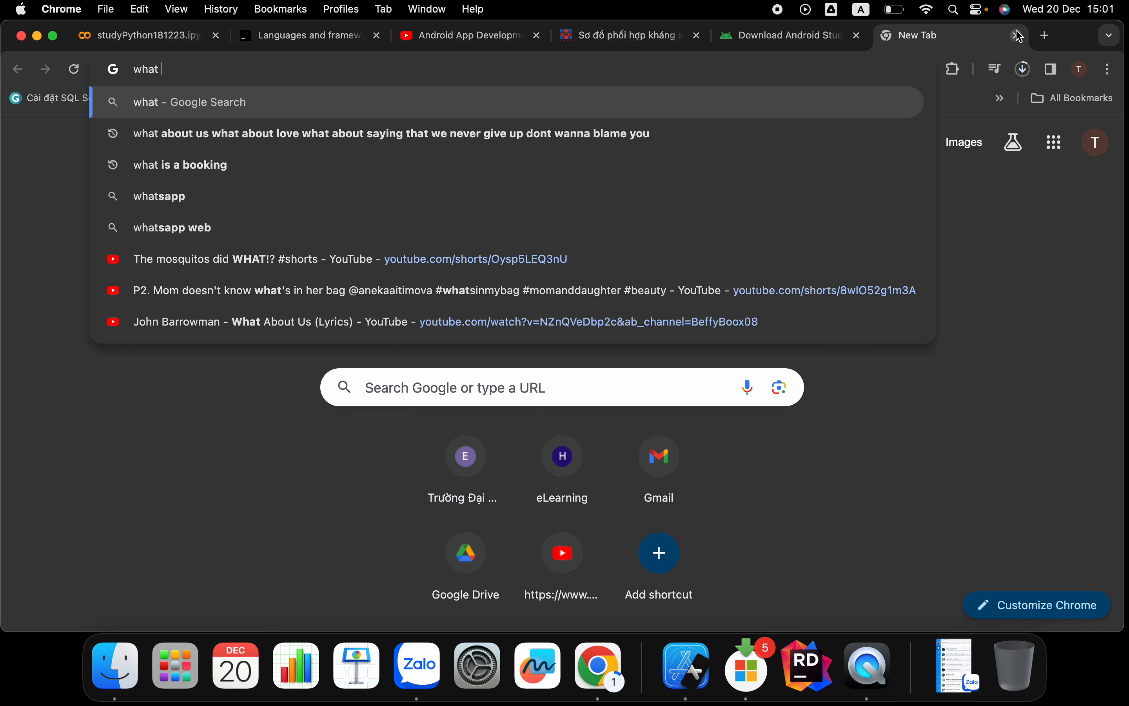
pyautogui.write('is and')
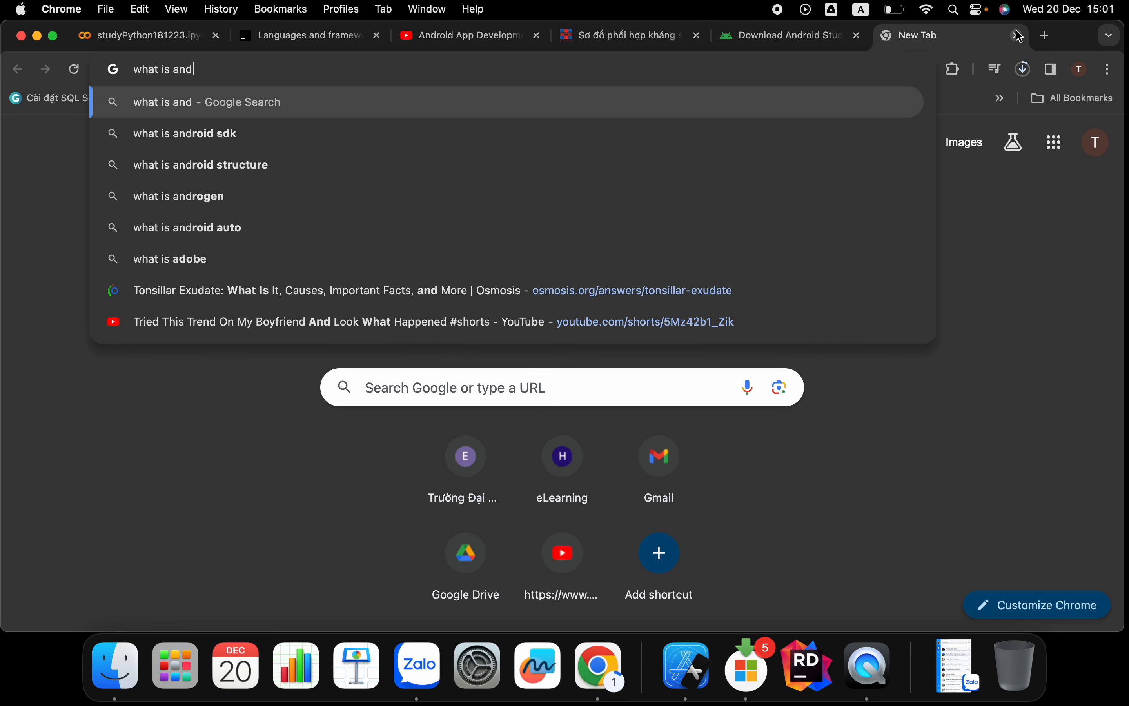
pyautogui.write('roid stu')
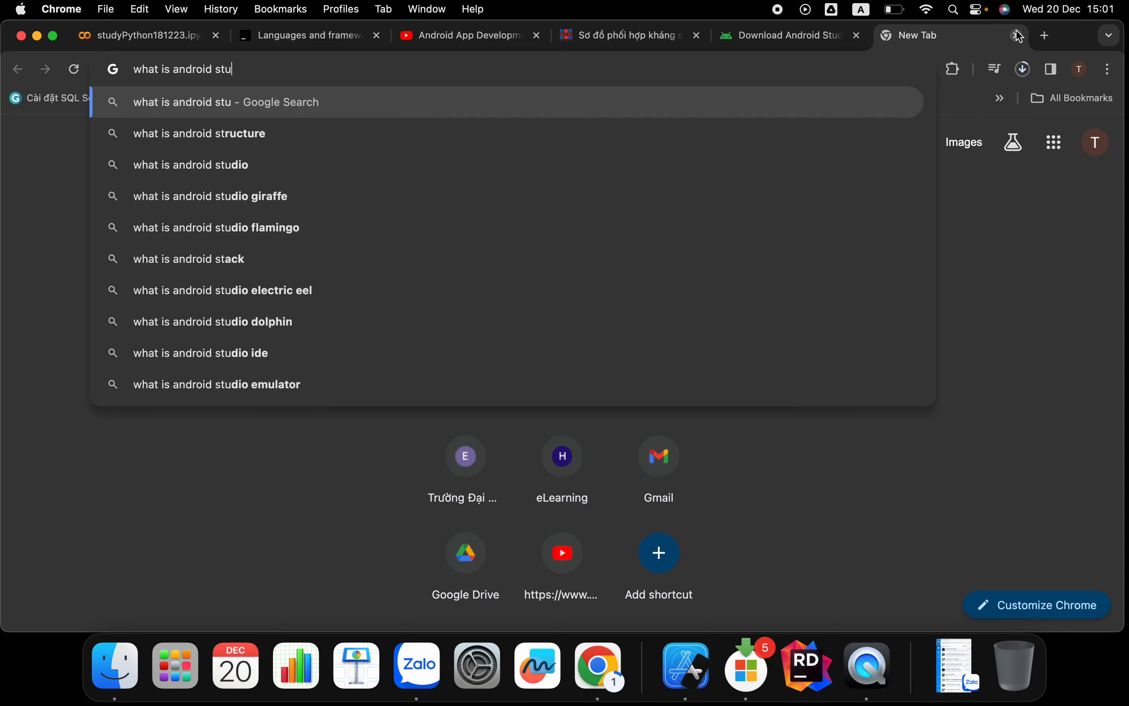
pyautogui.click(1020, 36)
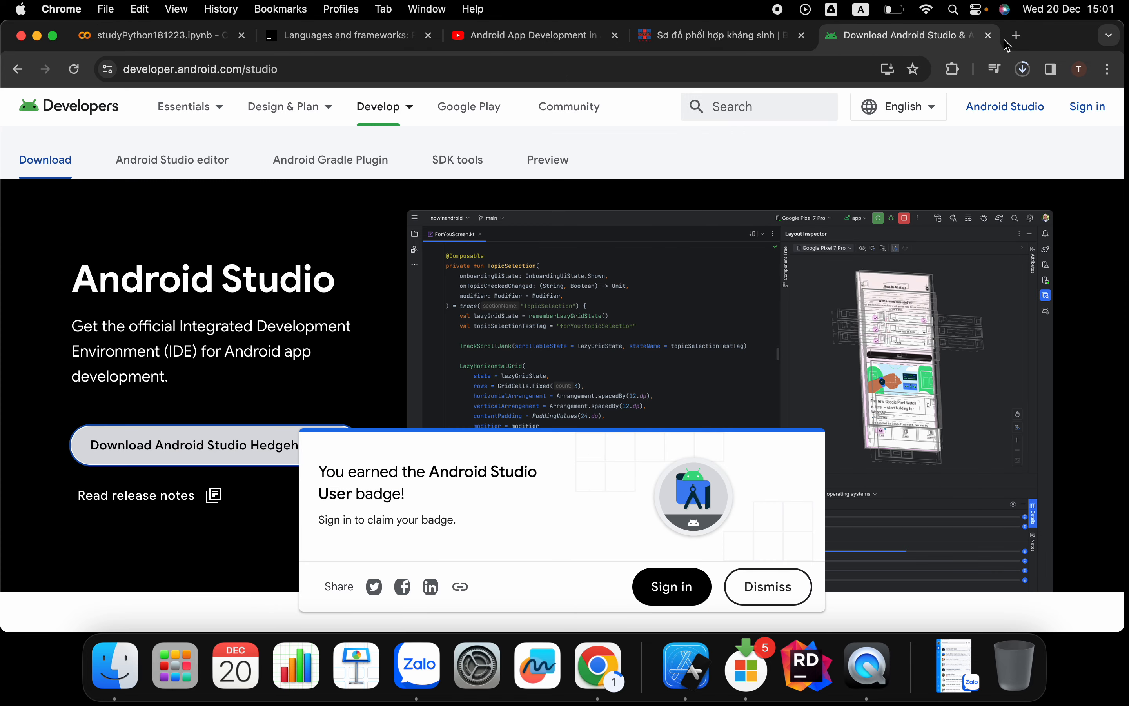
# Search the web for "what is android studio user badge" in a new tab.
pyautogui.click(1016, 35)
pyautogui.write('what')
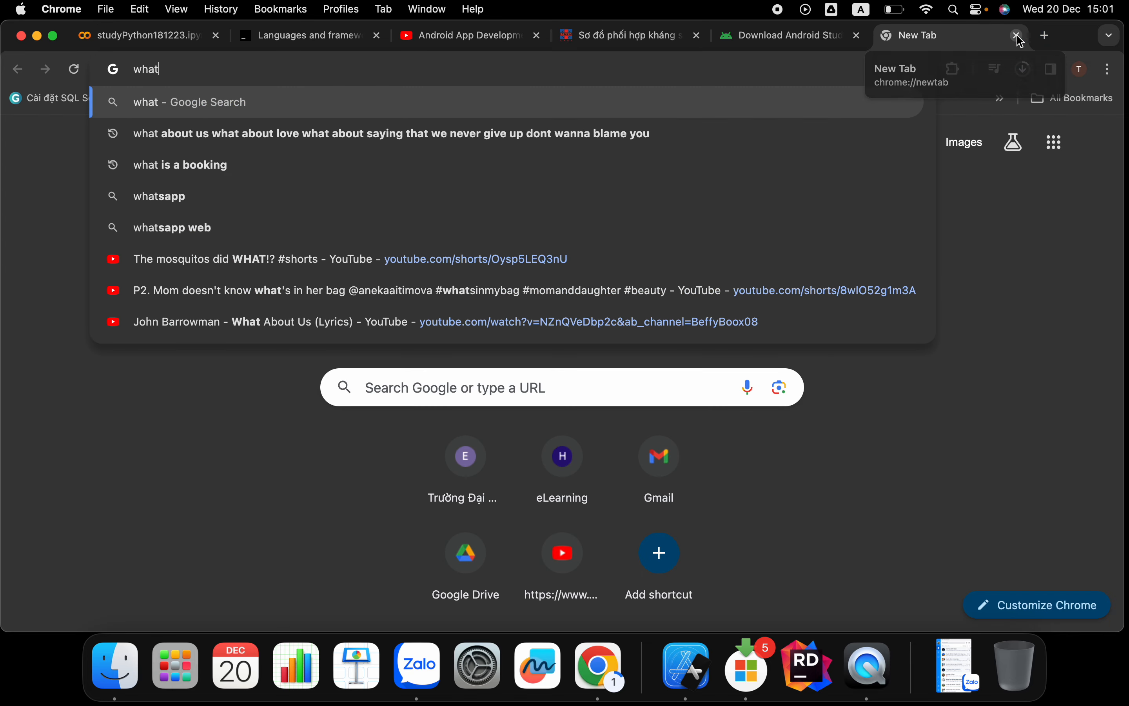
pyautogui.write(' is ando')
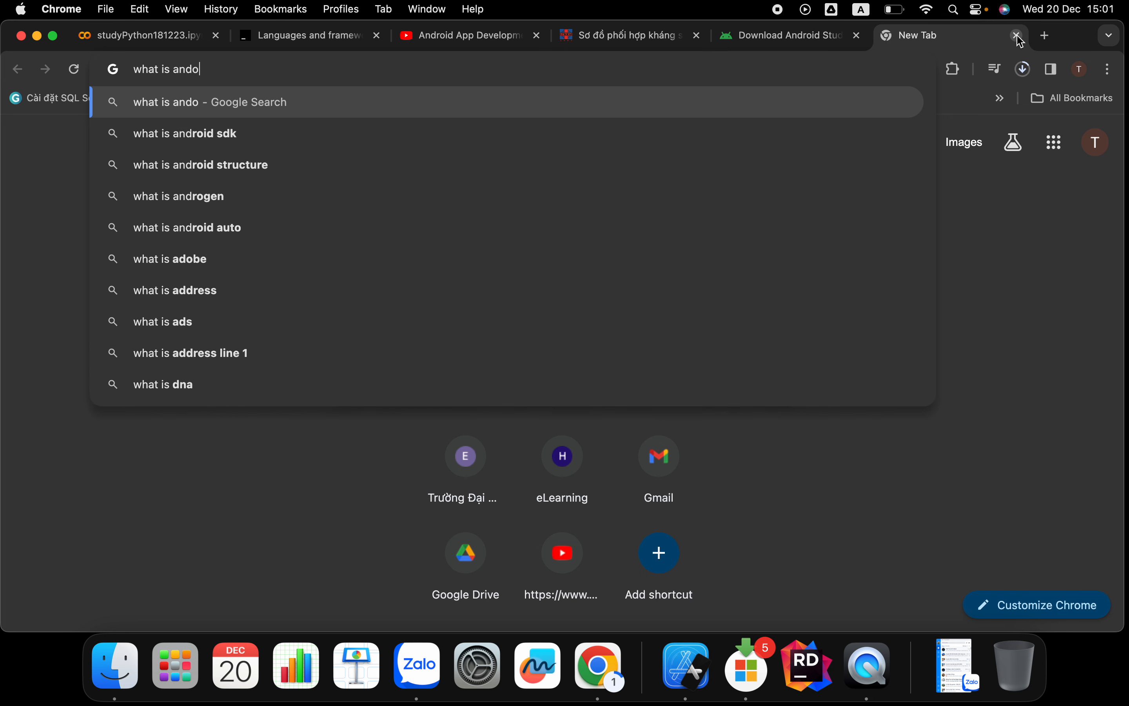
pyautogui.write('id stui')
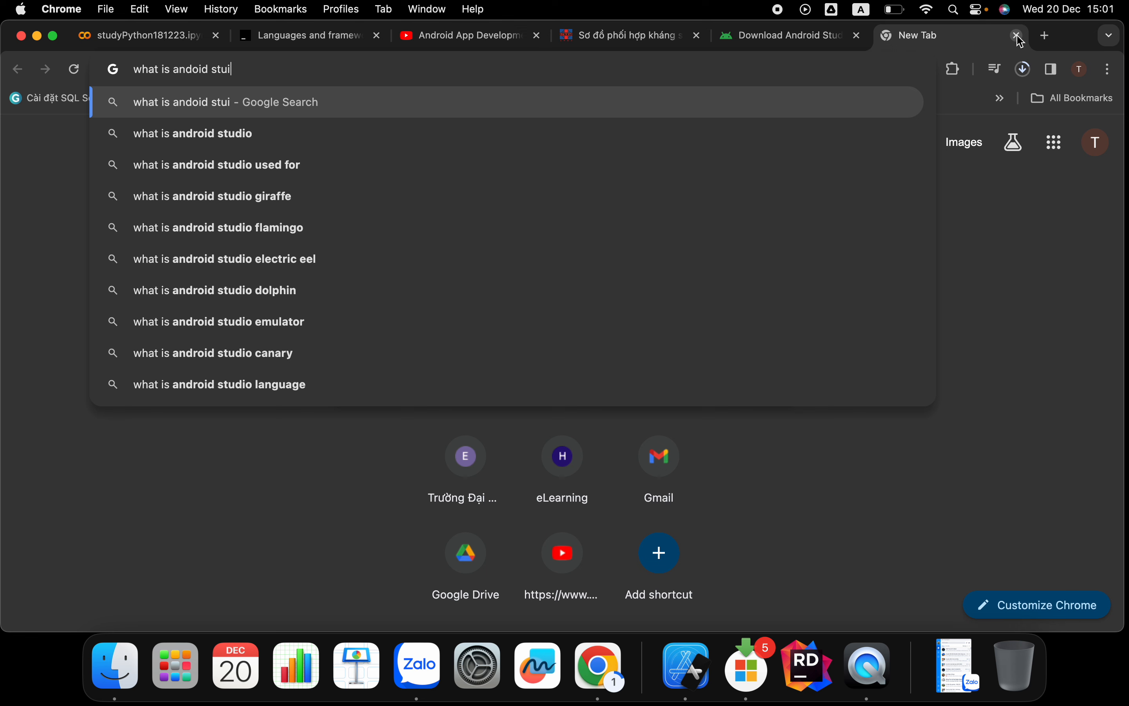
pyautogui.press('BackSpace')
pyautogui.write('dio i')
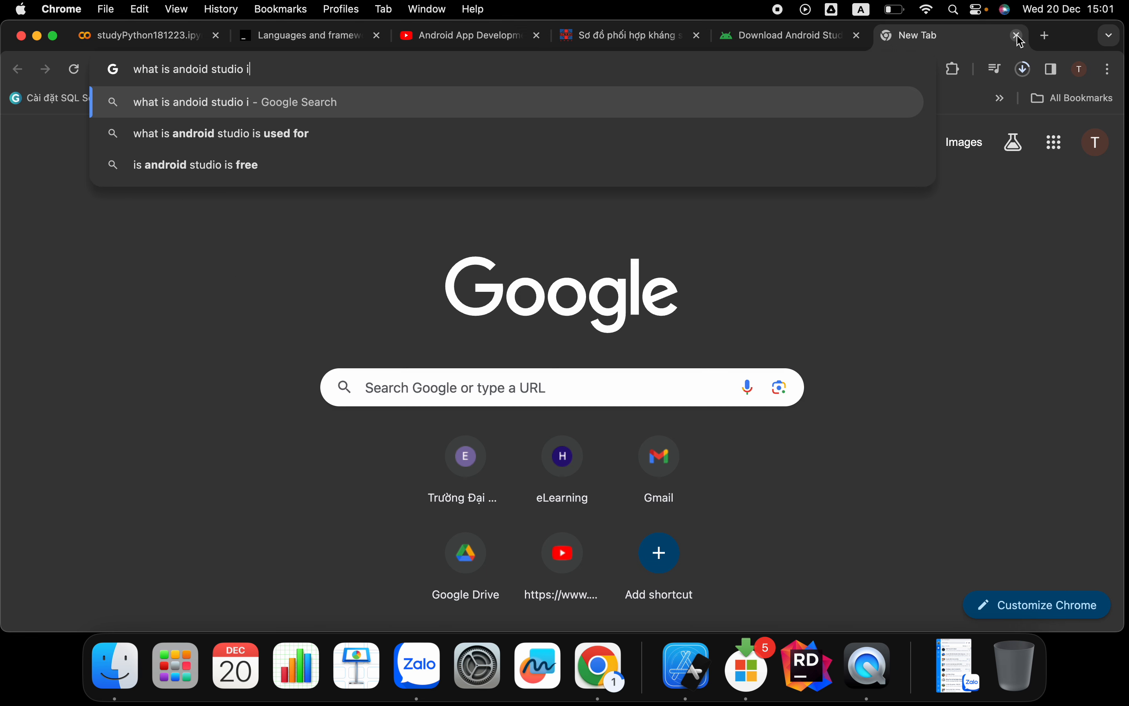
pyautogui.press('BackSpace')
pyautogui.write('user')
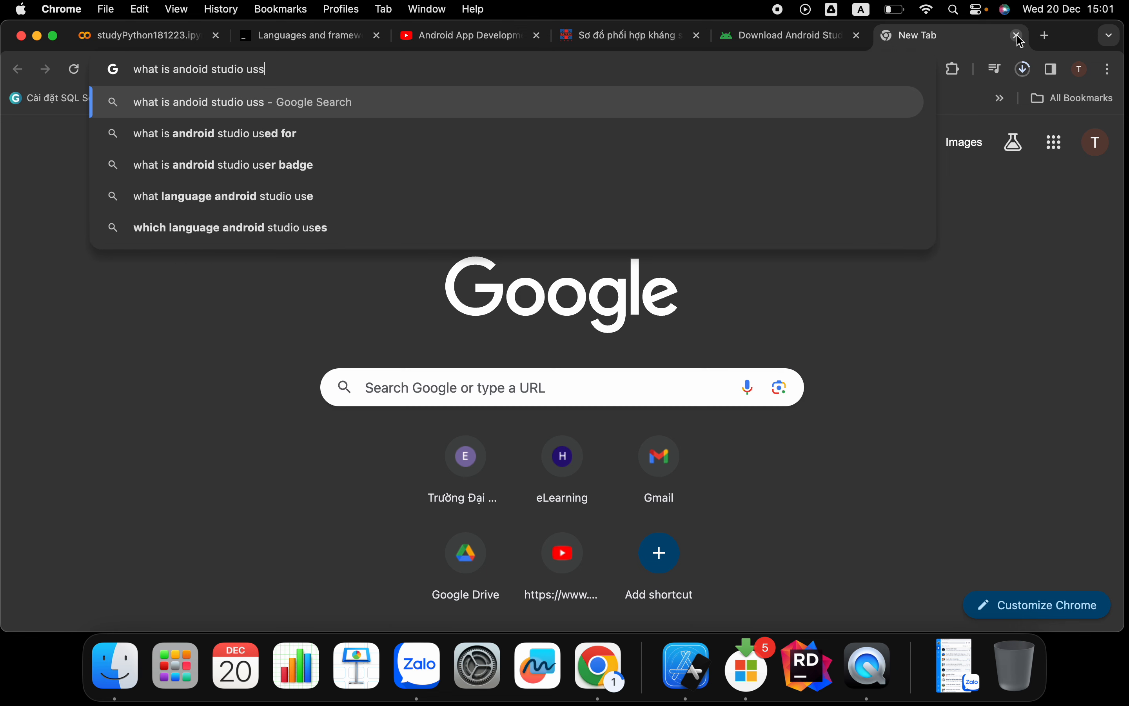
pyautogui.write('p')
pyautogui.press('BackSpace')
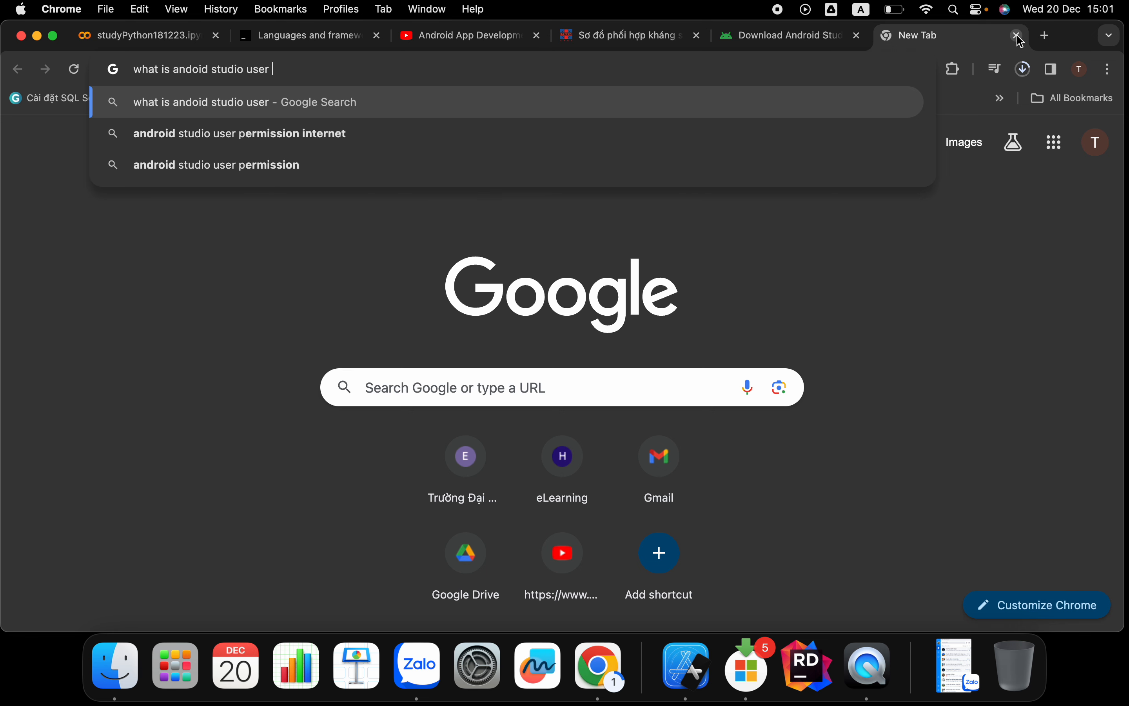
pyautogui.press('Up')
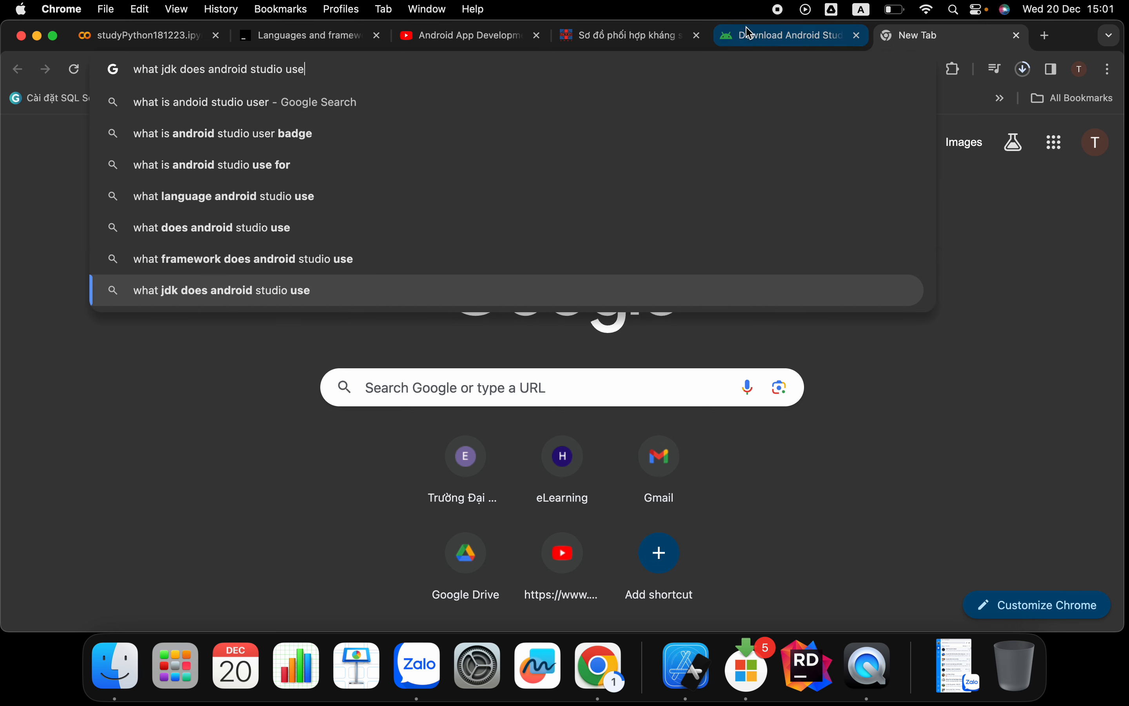
pyautogui.click(322, 137)
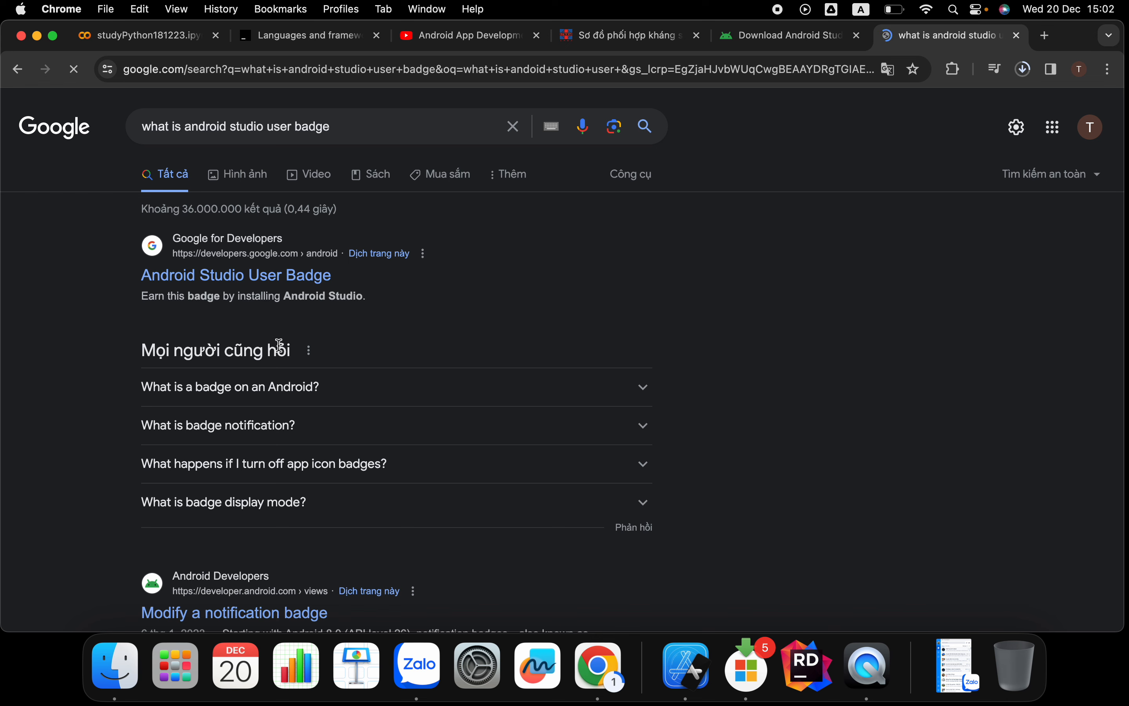
# Expand the related question "What is a badge on an Android?" and read its answer about app icon badges.
pyautogui.click(343, 393)
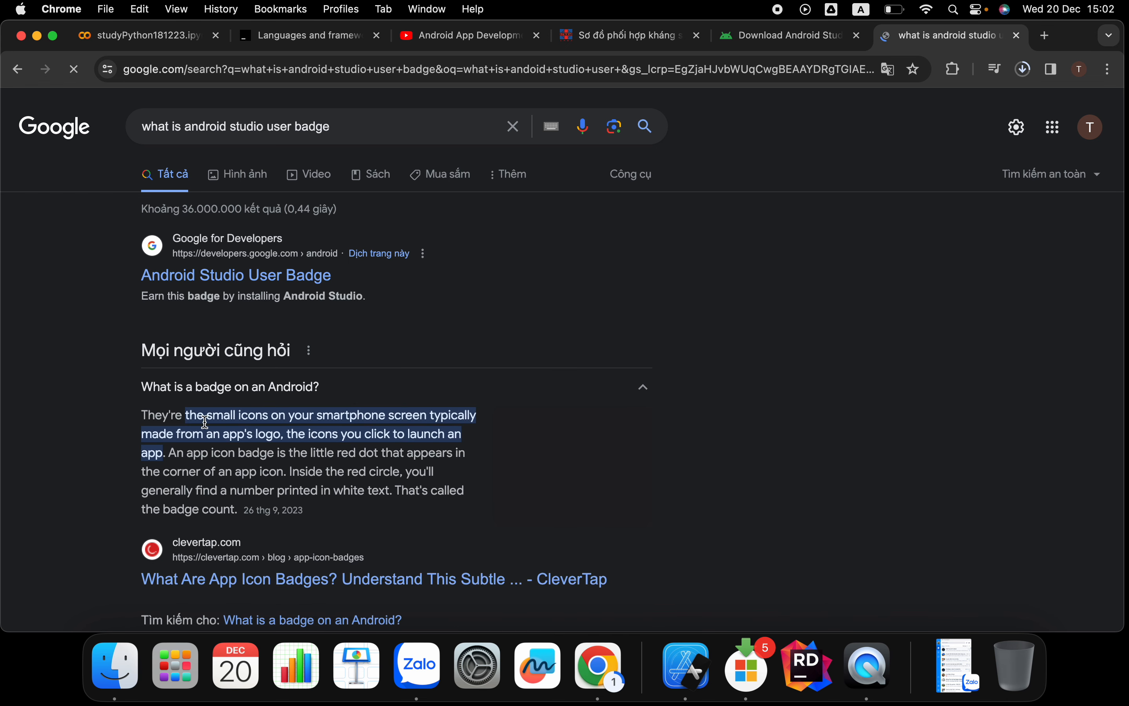
pyautogui.moveTo(243, 414); pyautogui.dragTo(337, 451)
pyautogui.click(385, 464)
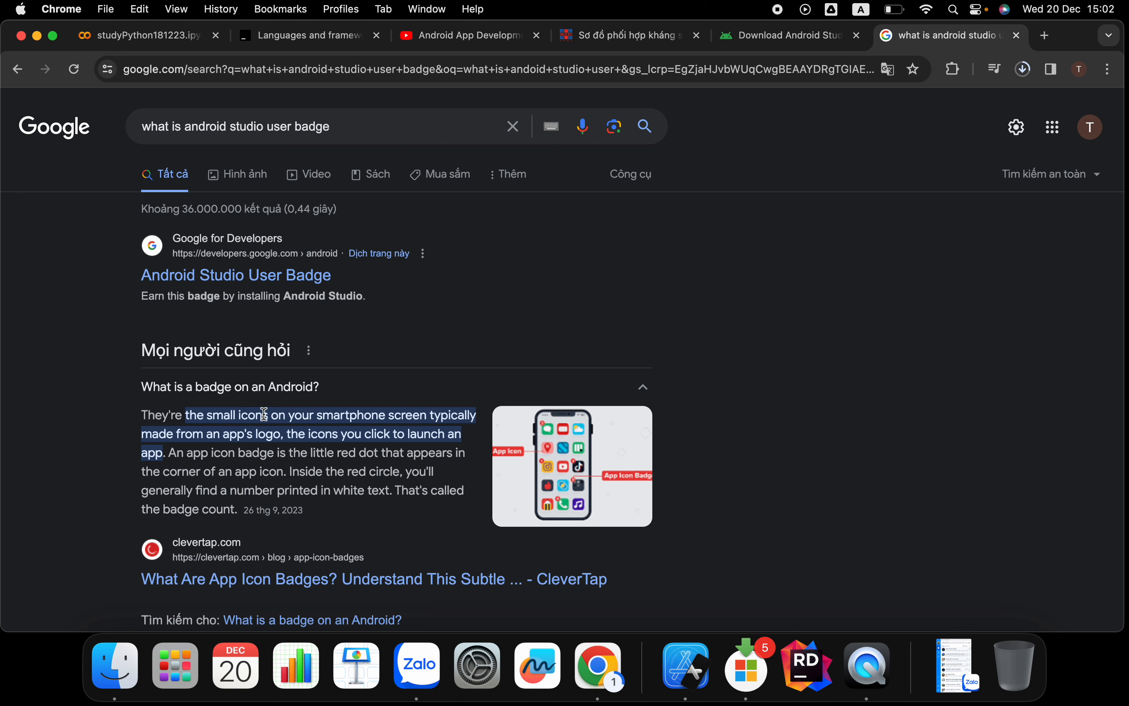
pyautogui.moveTo(243, 417); pyautogui.dragTo(380, 469)
pyautogui.click(380, 468)
pyautogui.moveTo(195, 454); pyautogui.dragTo(342, 489)
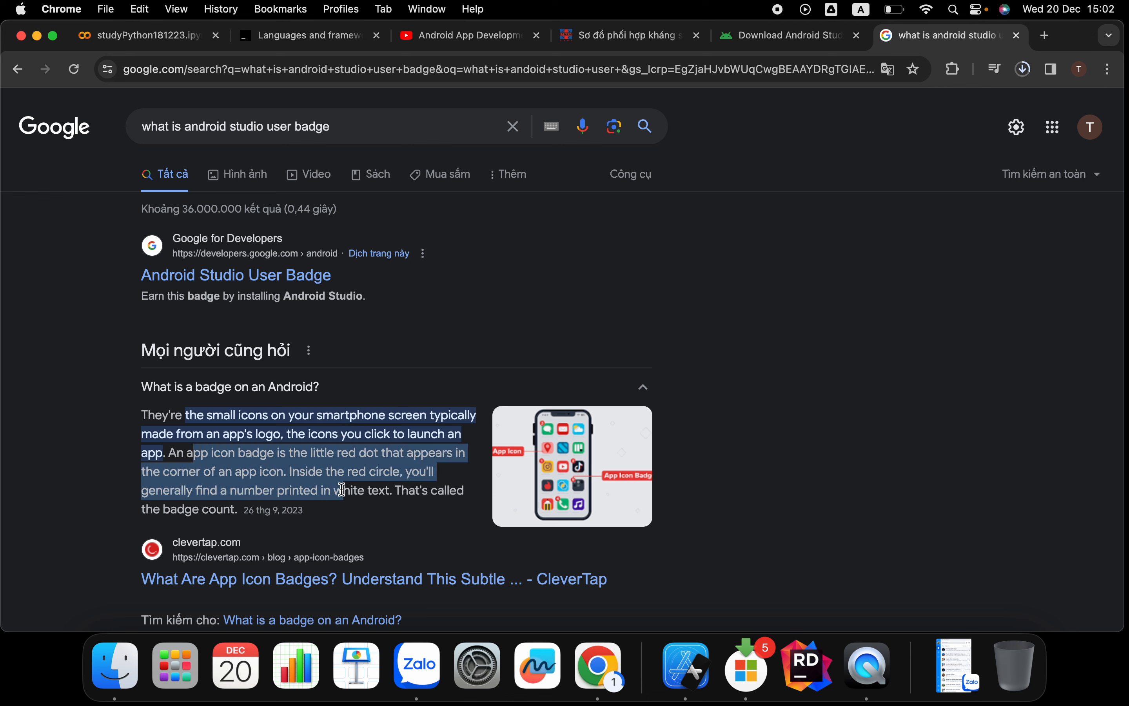
pyautogui.click(378, 466)
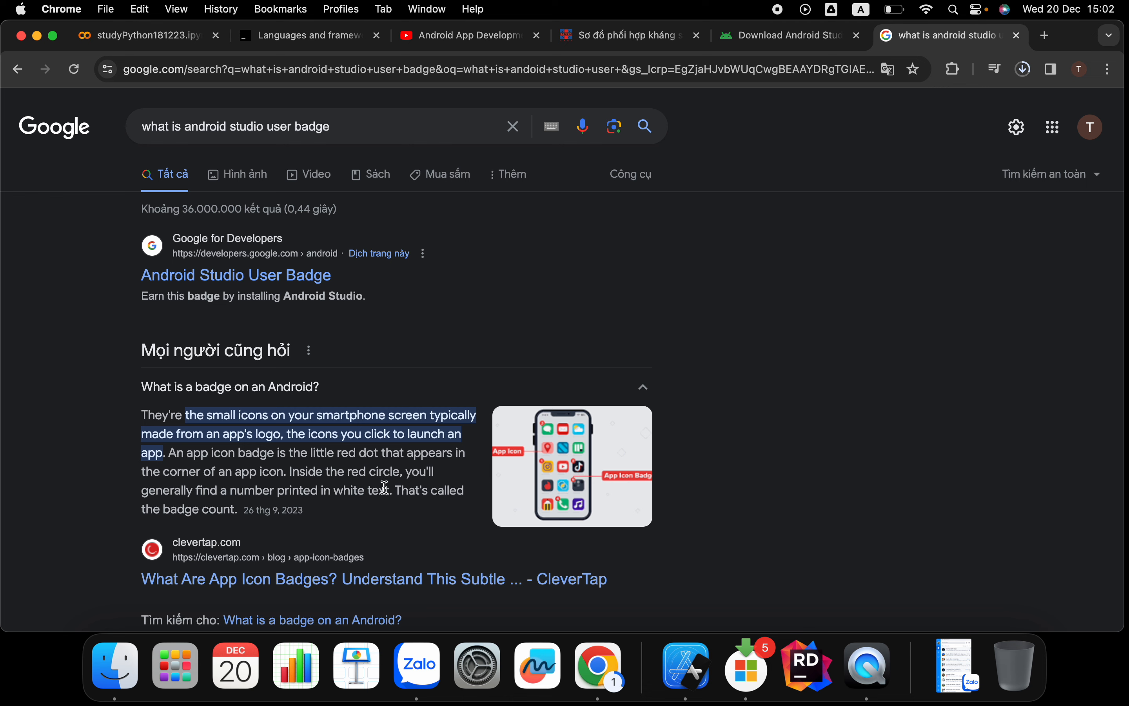
pyautogui.moveTo(300, 469); pyautogui.dragTo(410, 493)
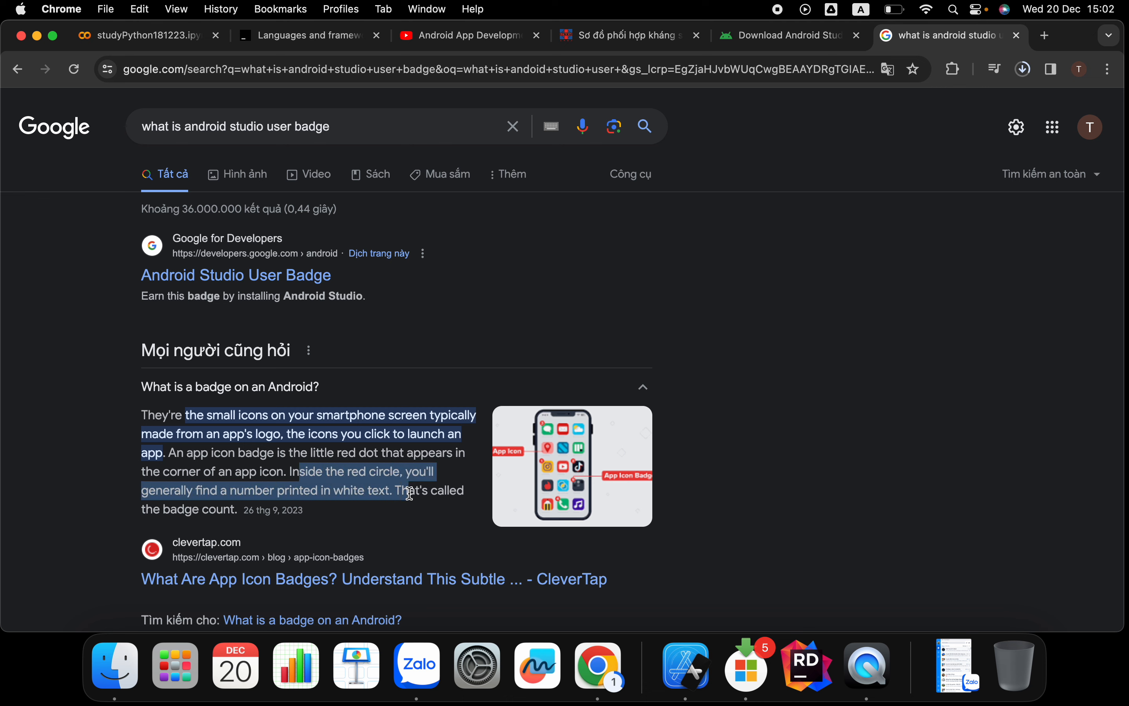
pyautogui.click(326, 468)
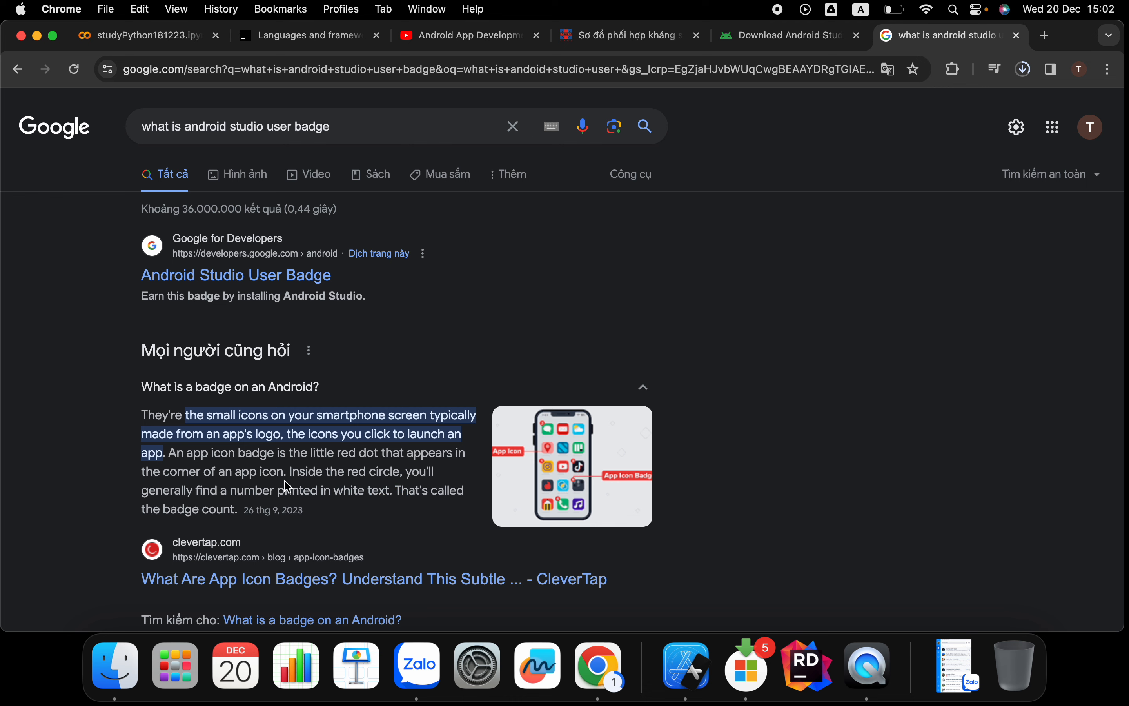
pyautogui.moveTo(289, 472); pyautogui.dragTo(376, 505)
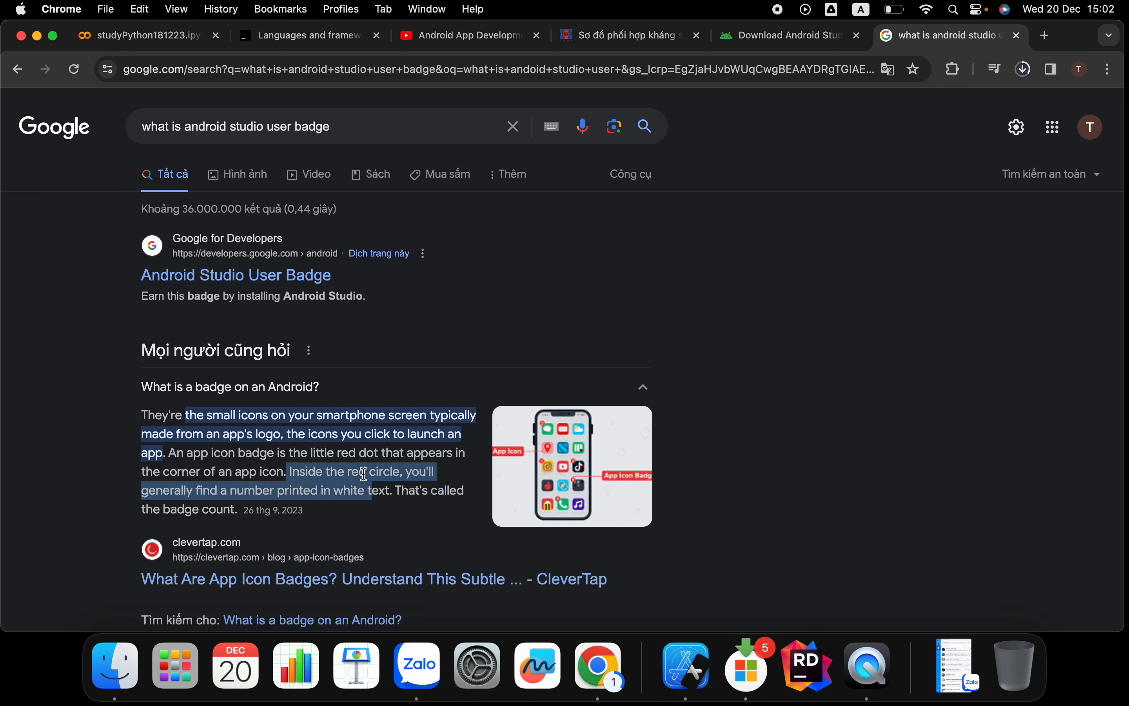
pyautogui.click(397, 474)
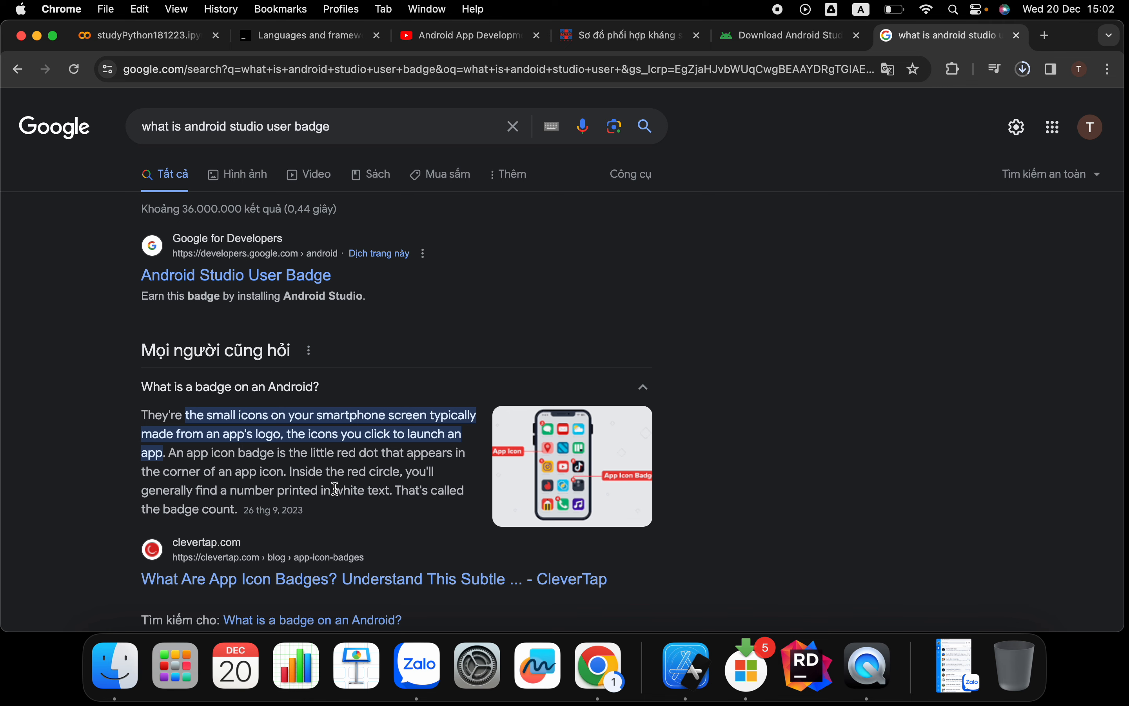
# Expand the related question "What are icon badges used for?" and read its answer.
pyautogui.scroll(-5, 367, 520)
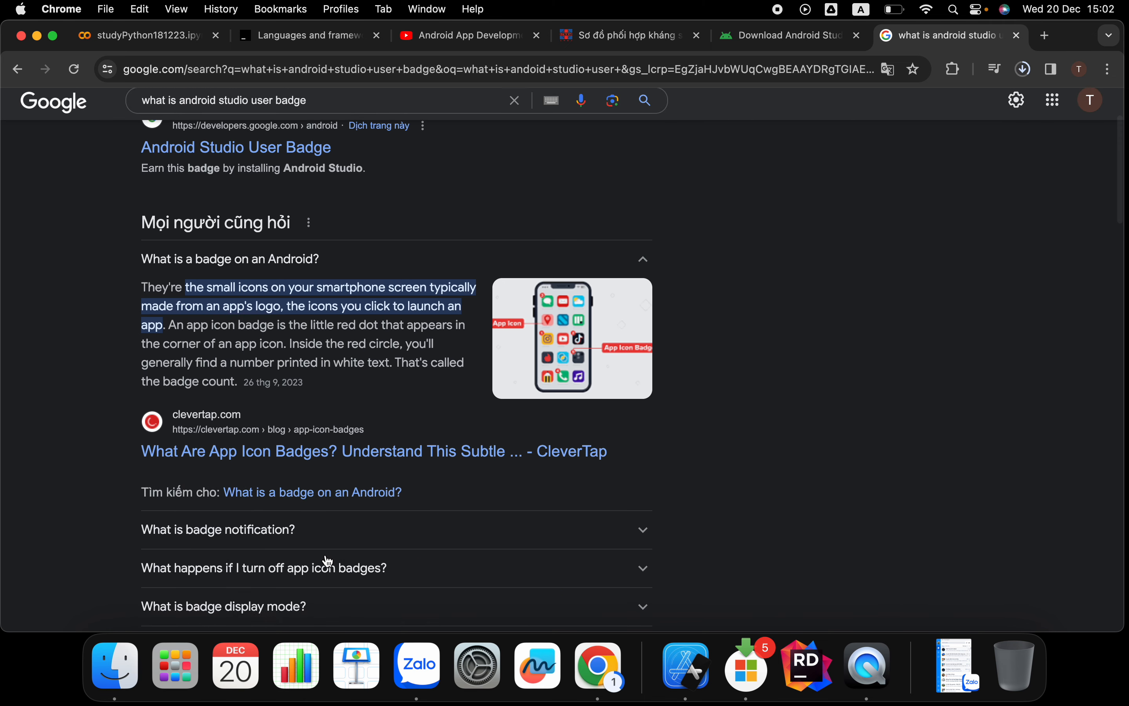
pyautogui.scroll(-2, 327, 556)
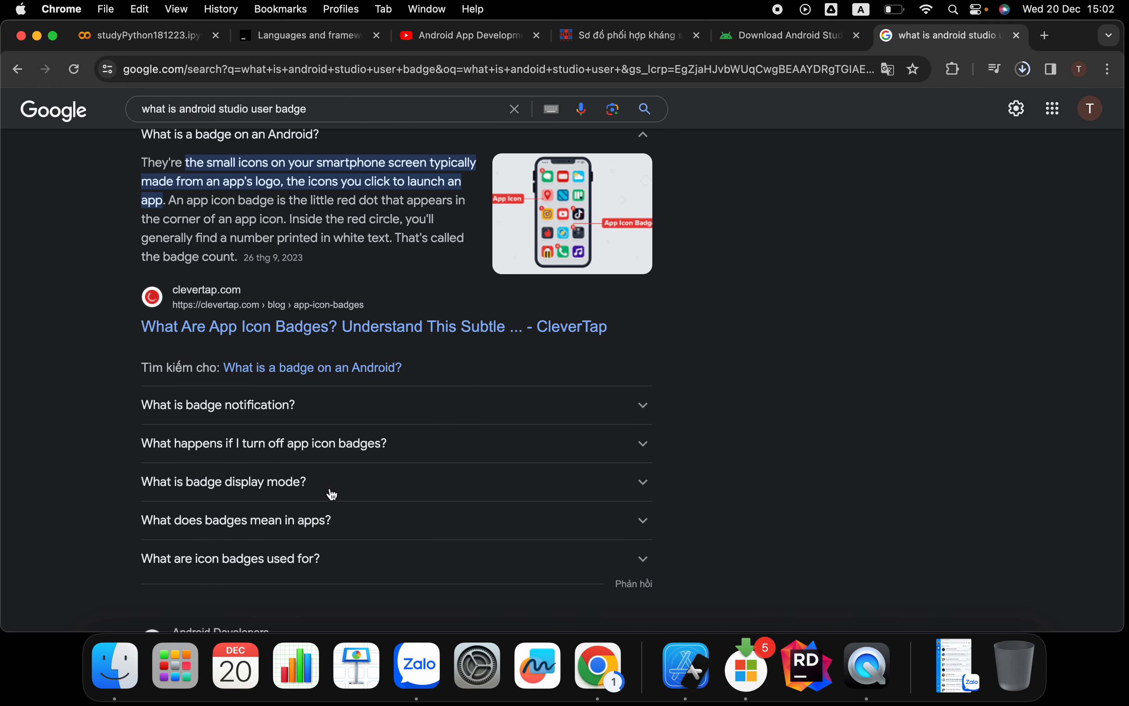
pyautogui.scroll(-3, 344, 501)
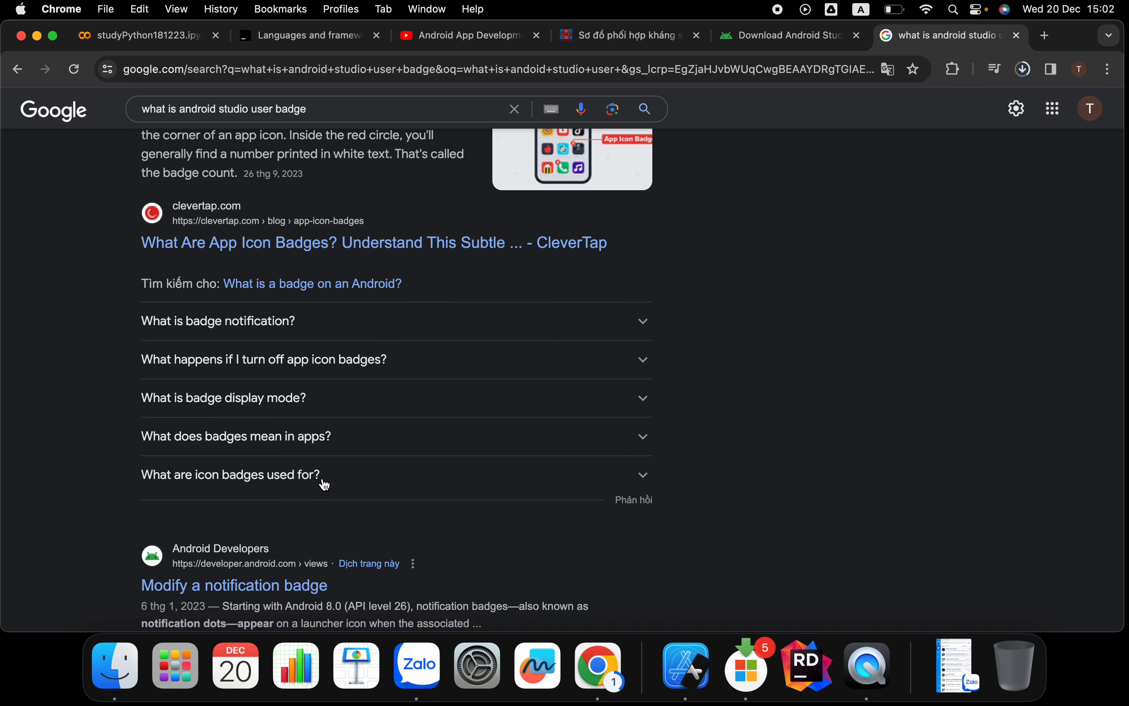
pyautogui.click(324, 481)
pyautogui.scroll(-5, 441, 534)
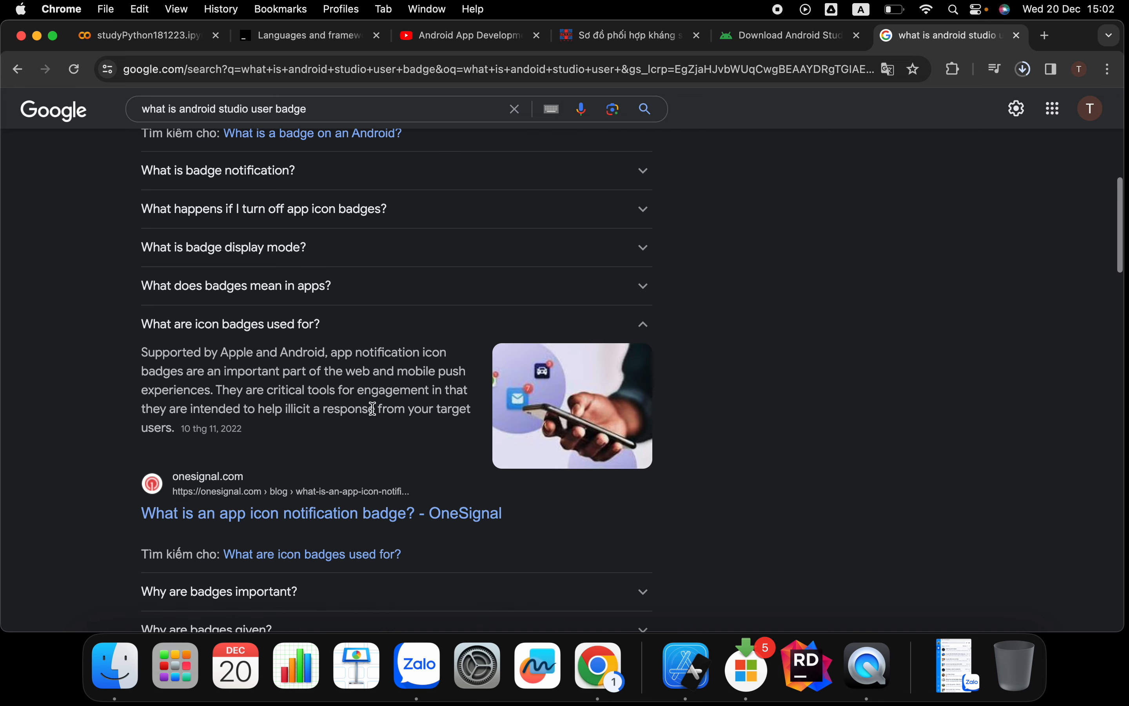
pyautogui.moveTo(337, 348); pyautogui.dragTo(396, 407)
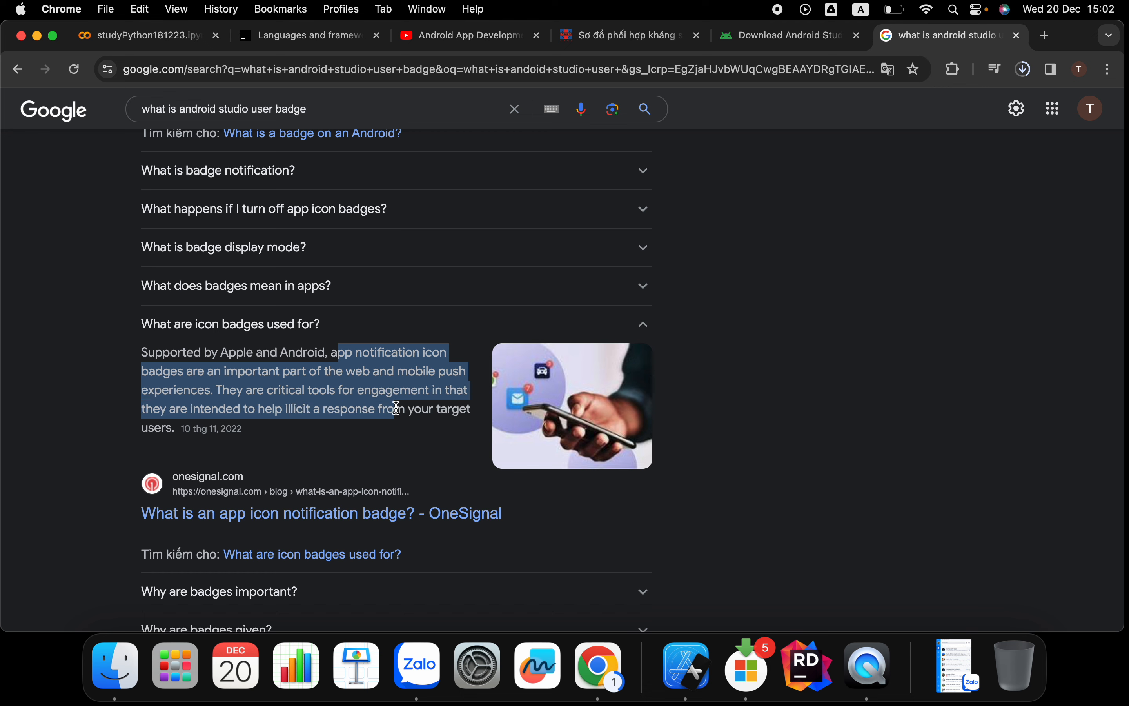
pyautogui.click(326, 378)
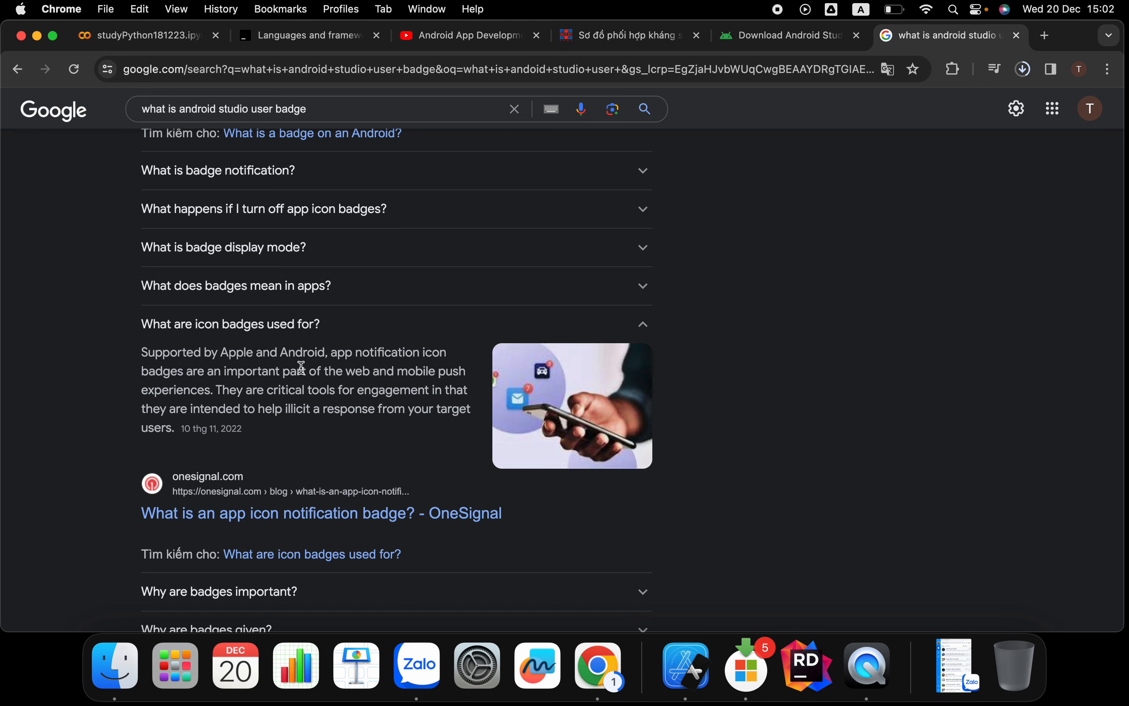
pyautogui.moveTo(268, 374); pyautogui.dragTo(388, 405)
pyautogui.click(306, 384)
pyautogui.moveTo(275, 389); pyautogui.dragTo(357, 415)
pyautogui.click(295, 393)
# Reveal the downloaded android-studio-2023.1.1.26-mac_arm.dmg file in Finder and switch the keyboard input source to ABC.
pyautogui.click(792, 37)
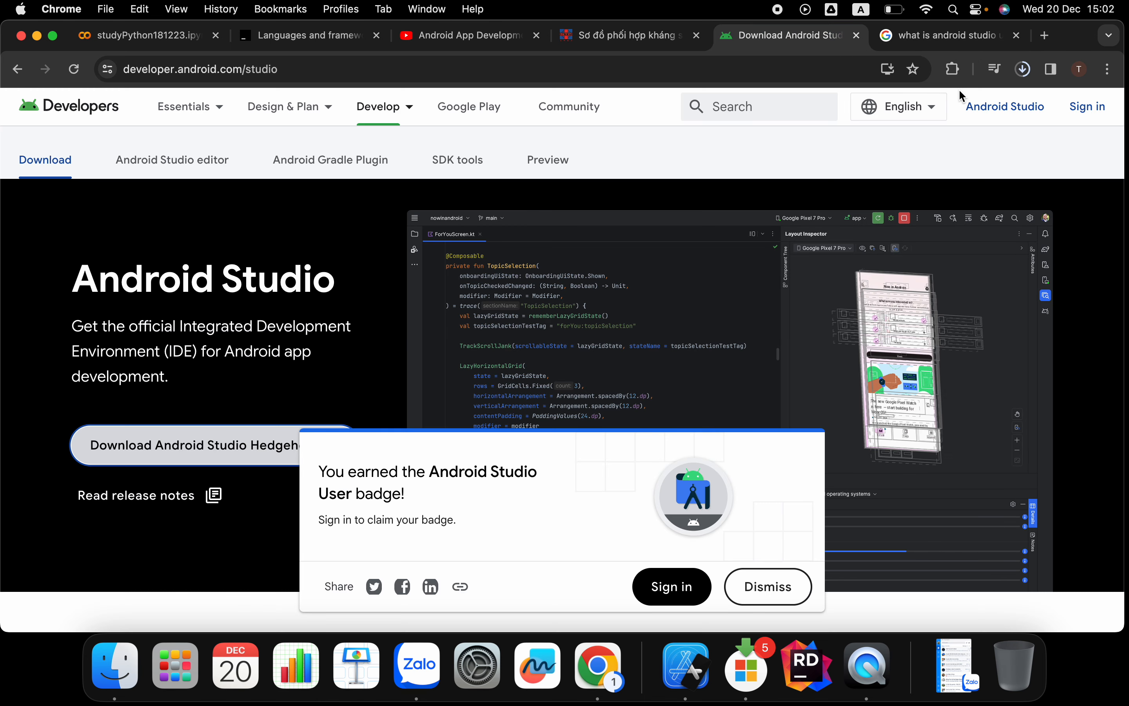
pyautogui.click(1022, 71)
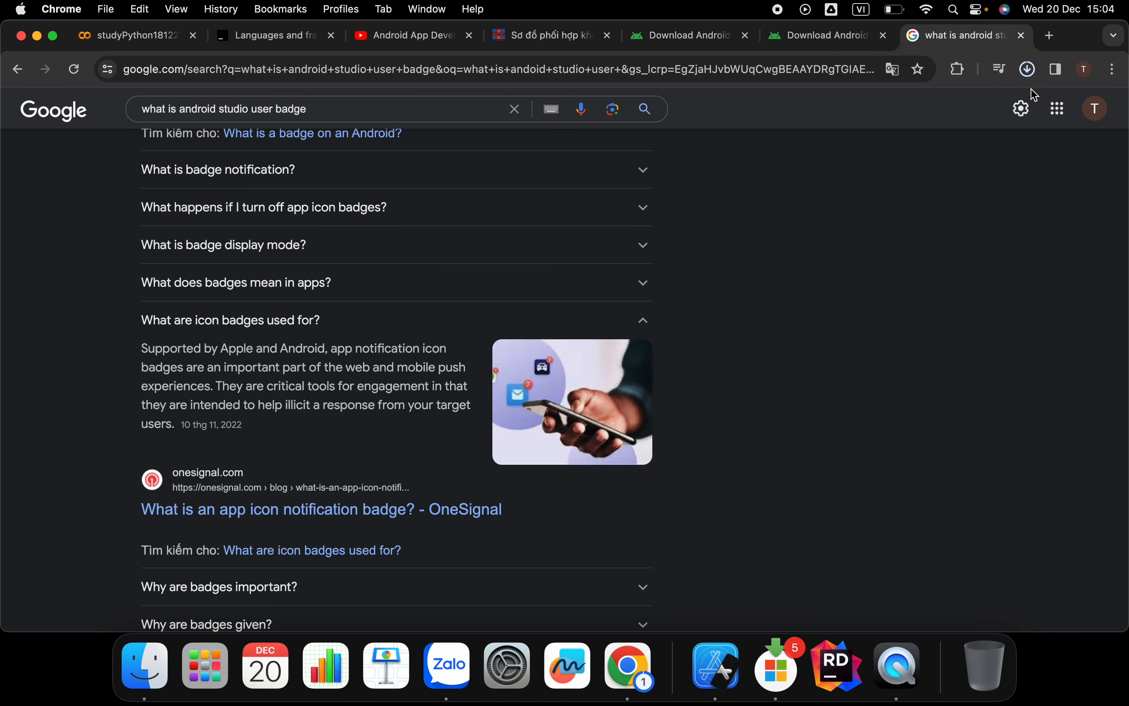
pyautogui.click(1031, 72)
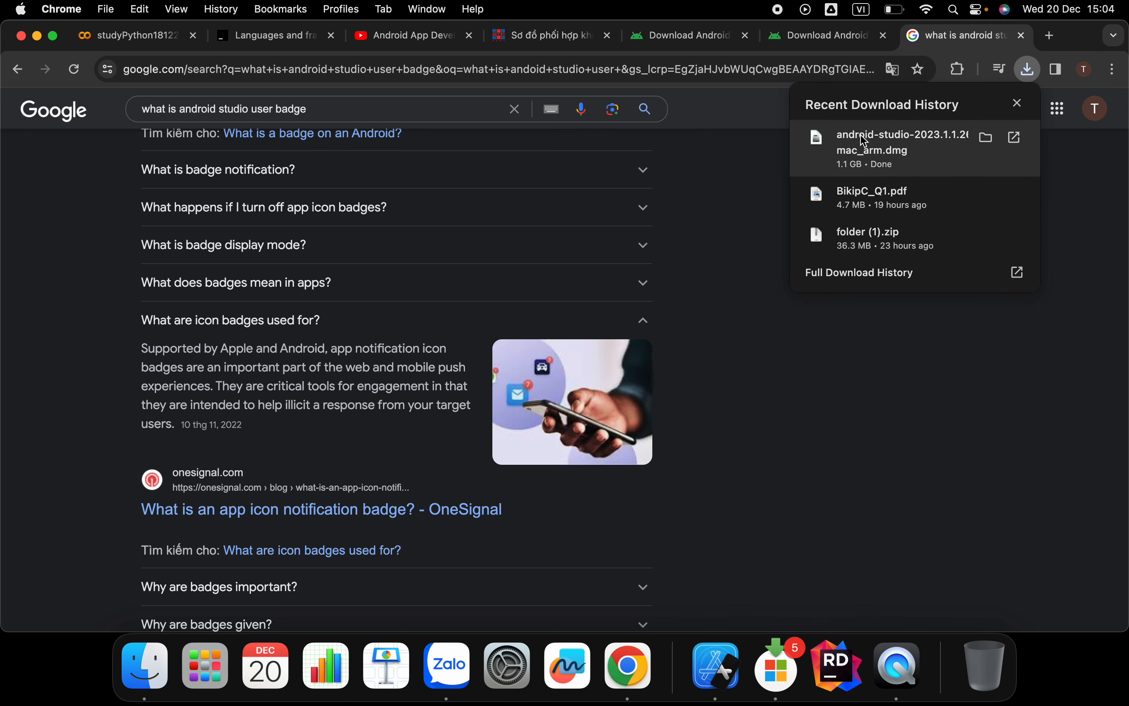
pyautogui.click(986, 138)
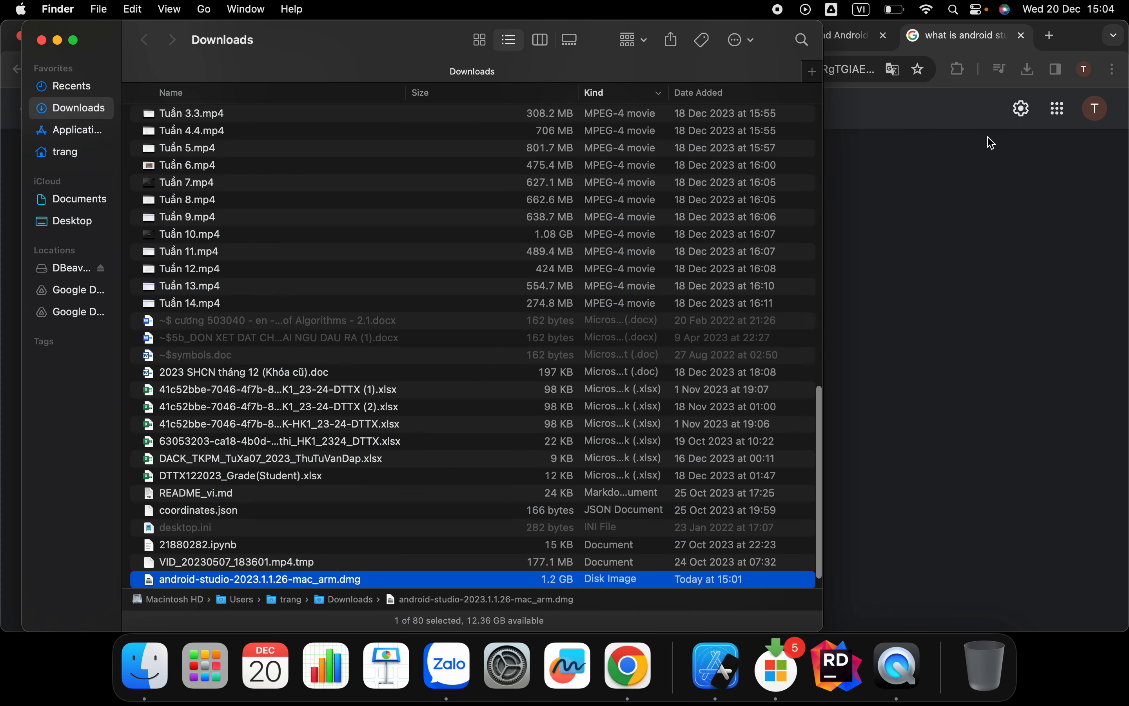
pyautogui.click(864, 10)
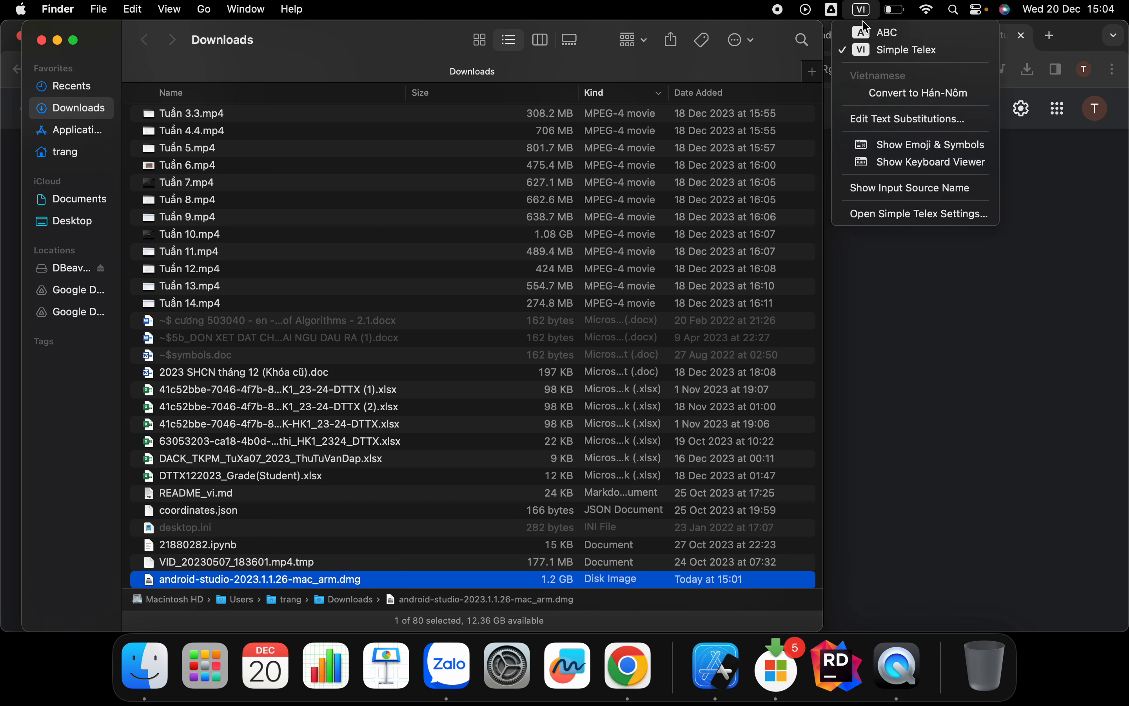
pyautogui.click(873, 31)
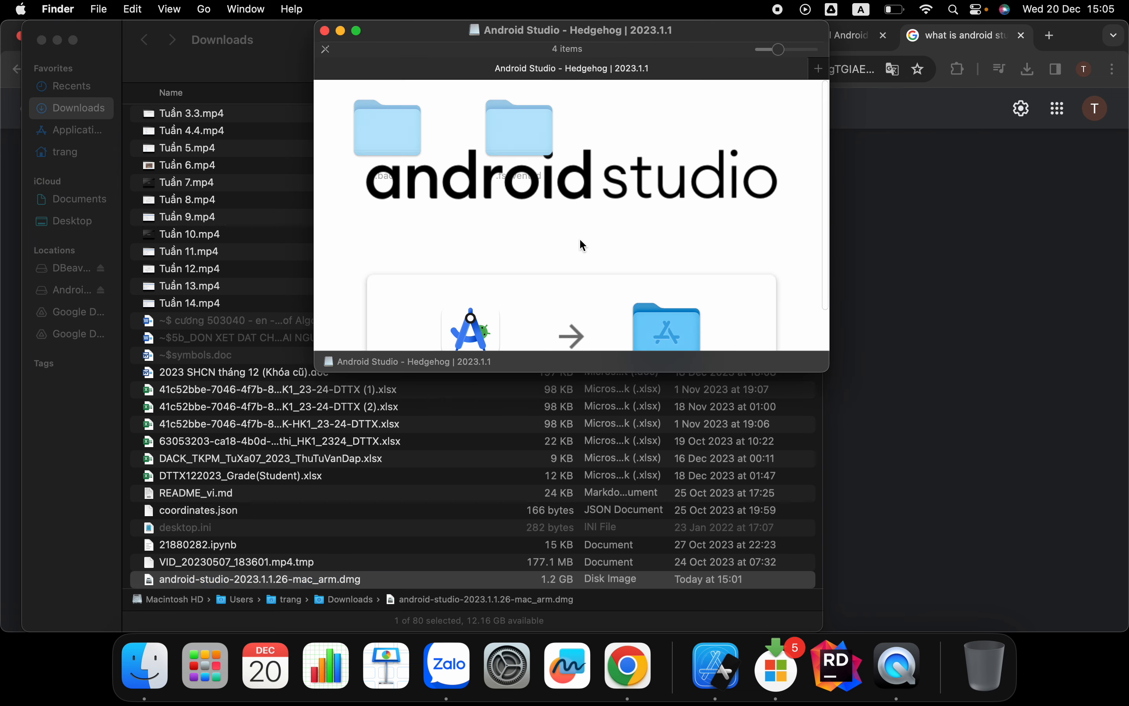
# Open the downloaded Android Studio disk image and copy Android Studio into the Applications folder.
pyautogui.scroll(-2, 610, 281)
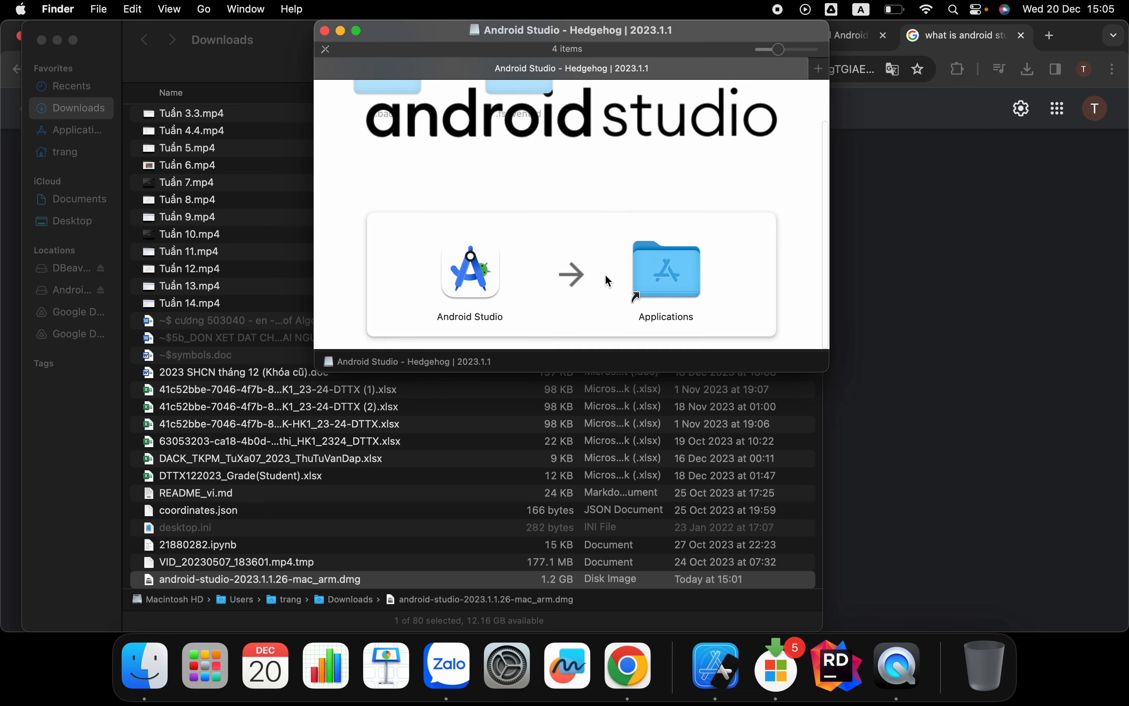
pyautogui.moveTo(480, 276); pyautogui.dragTo(669, 262)
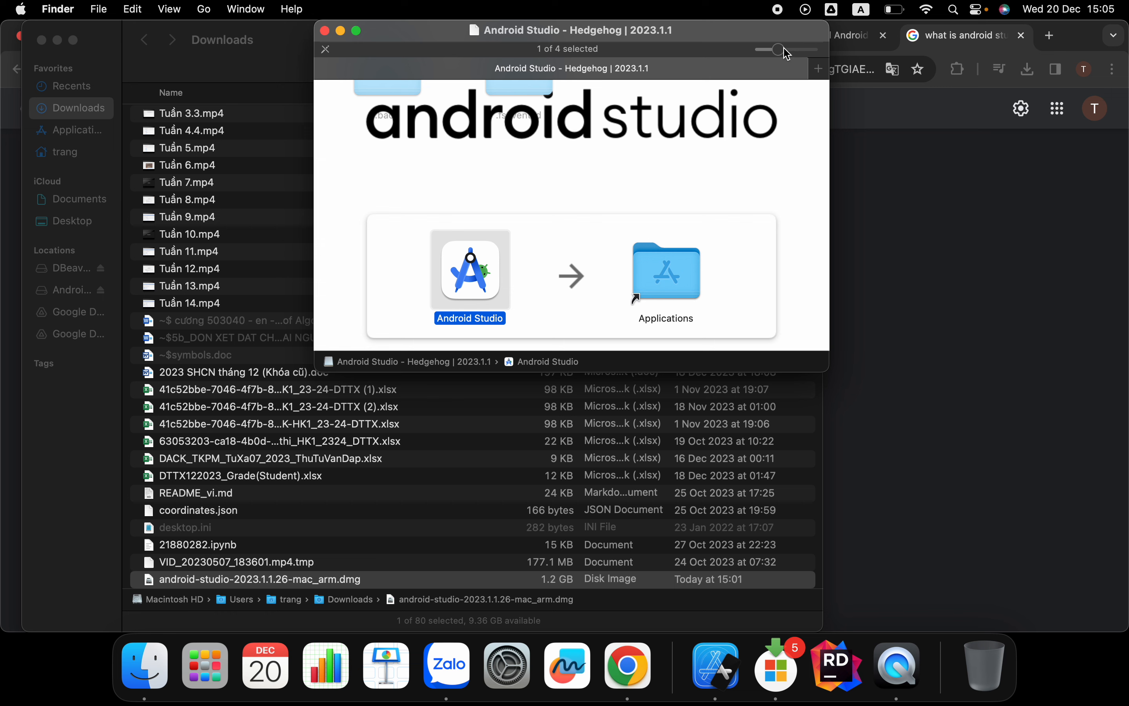
pyautogui.moveTo(784, 52); pyautogui.dragTo(730, 44)
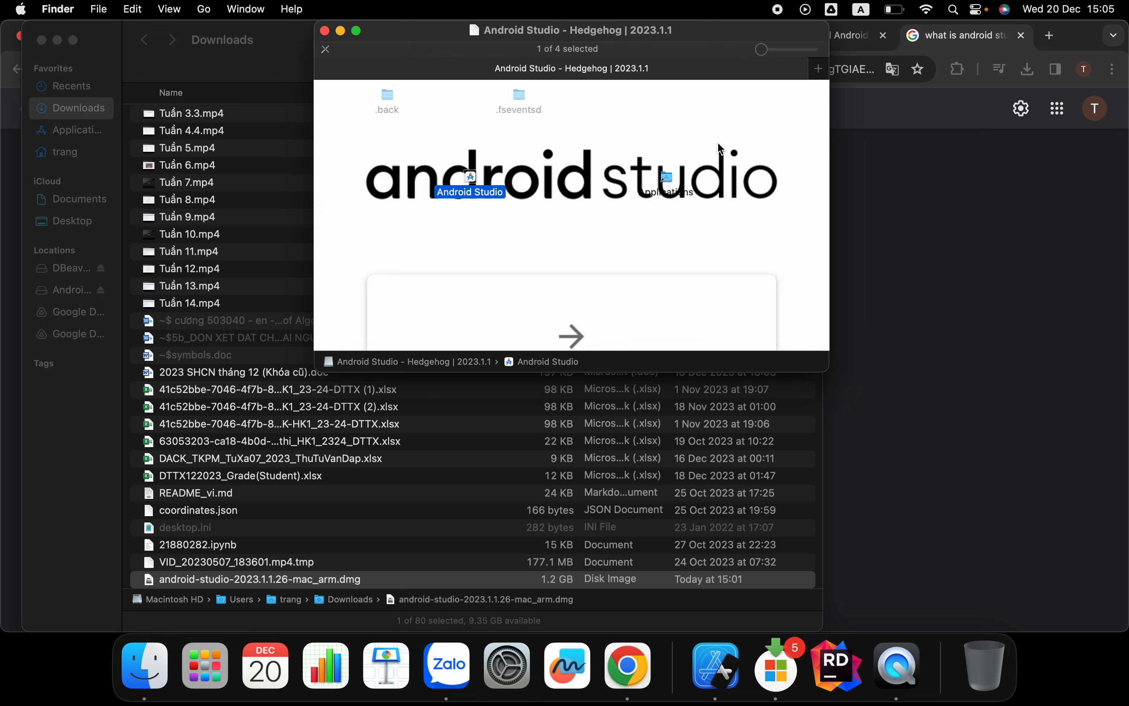
pyautogui.moveTo(764, 51); pyautogui.dragTo(775, 49)
pyautogui.scroll(-2, 699, 182)
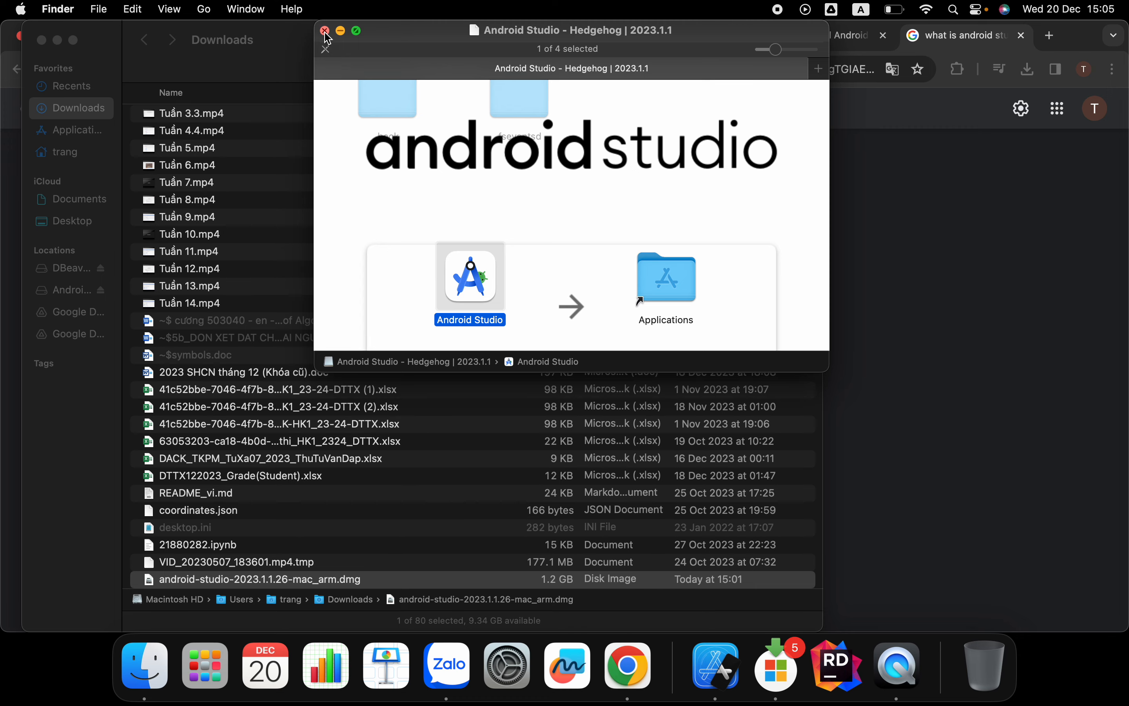
# Close the disk image and Downloads windows and minimize the browser window to clear the desktop.
pyautogui.click(325, 31)
pyautogui.click(40, 39)
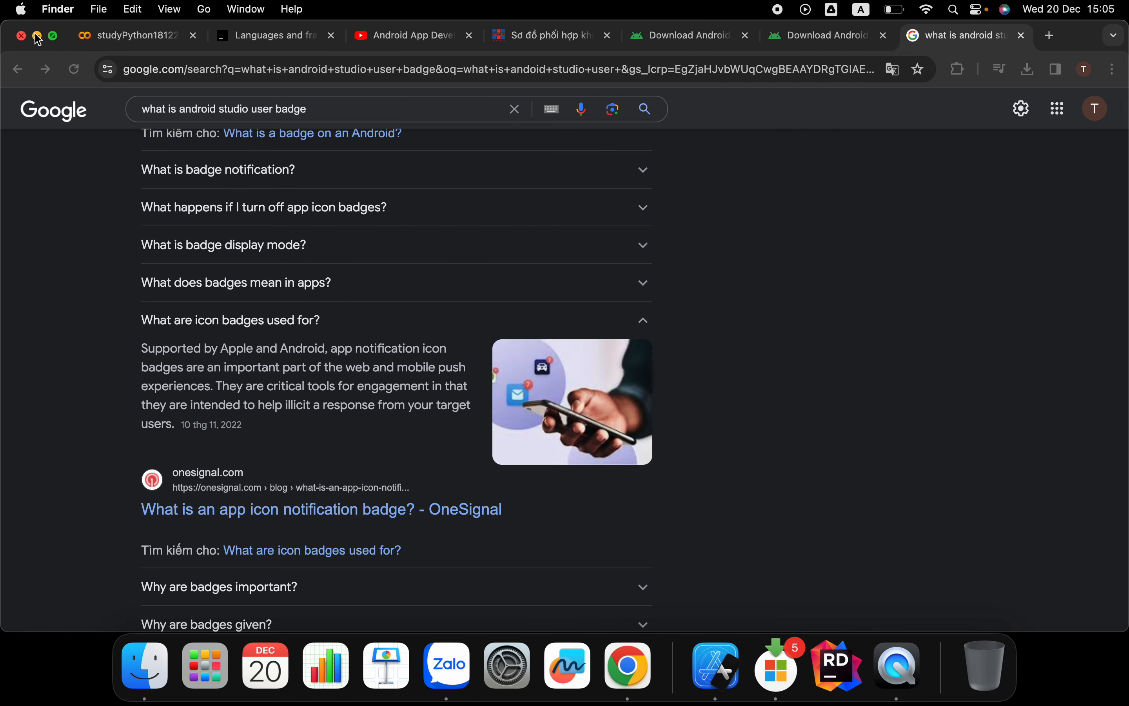
pyautogui.click(37, 36)
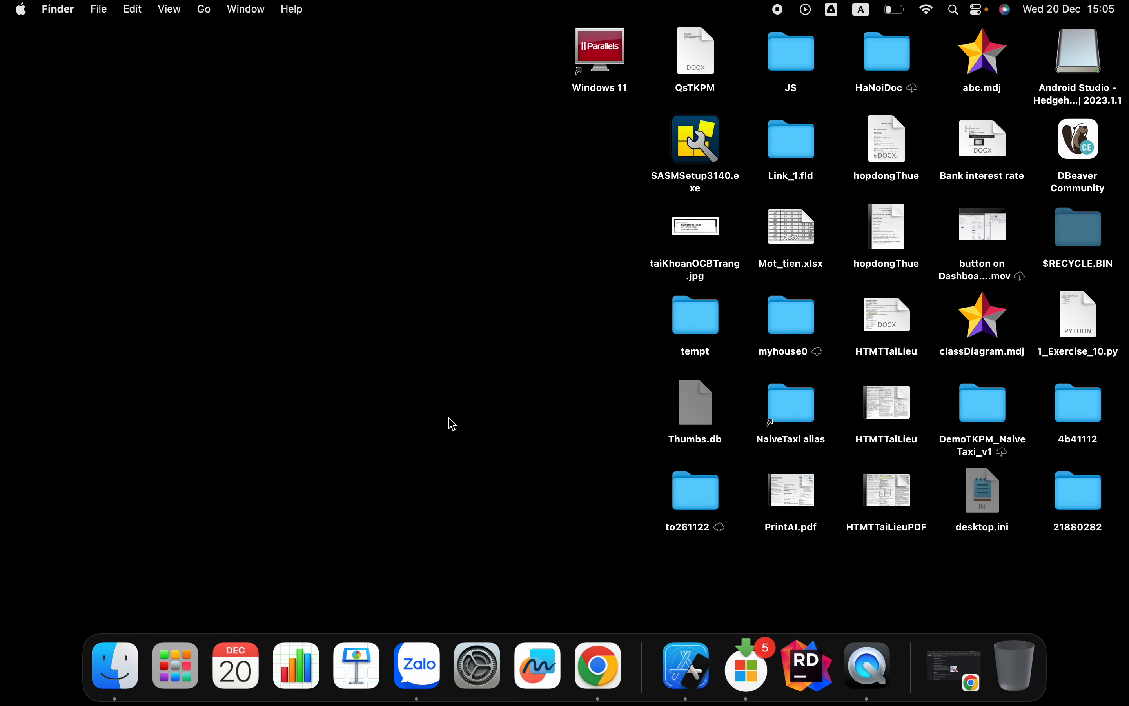
# Search for "and" in Spotlight, launch Android Studio from the results, and confirm opening the app downloaded from the Internet.
pyautogui.press('super+space')
pyautogui.write('and')
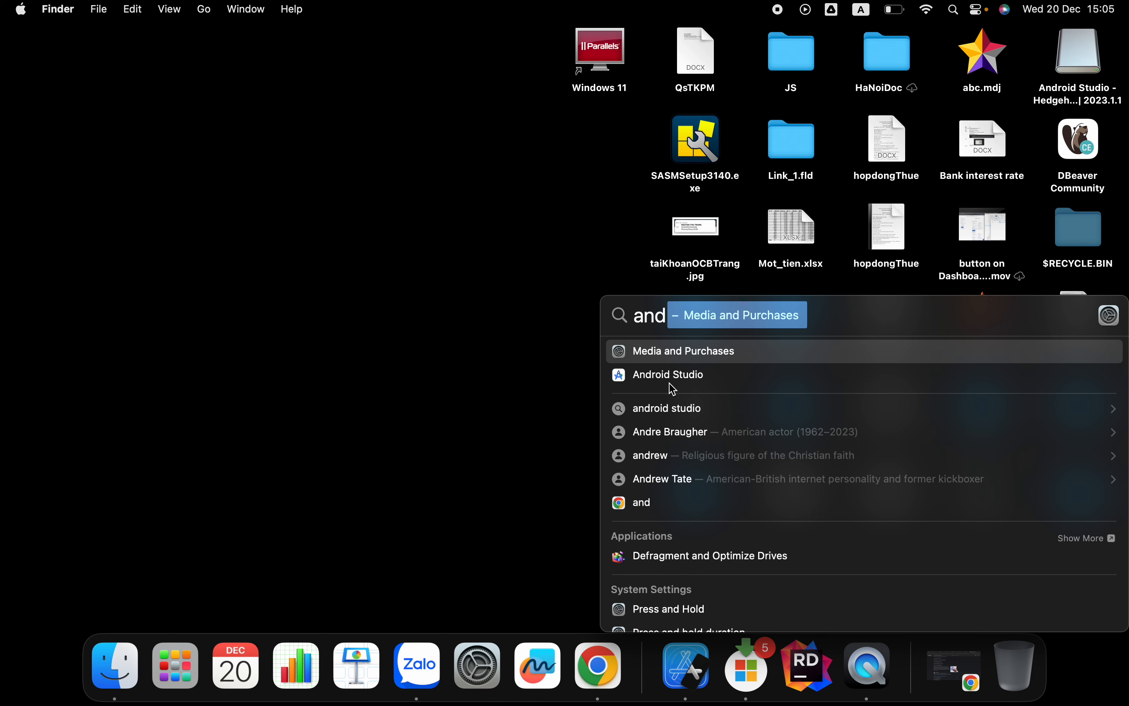
pyautogui.click(684, 382)
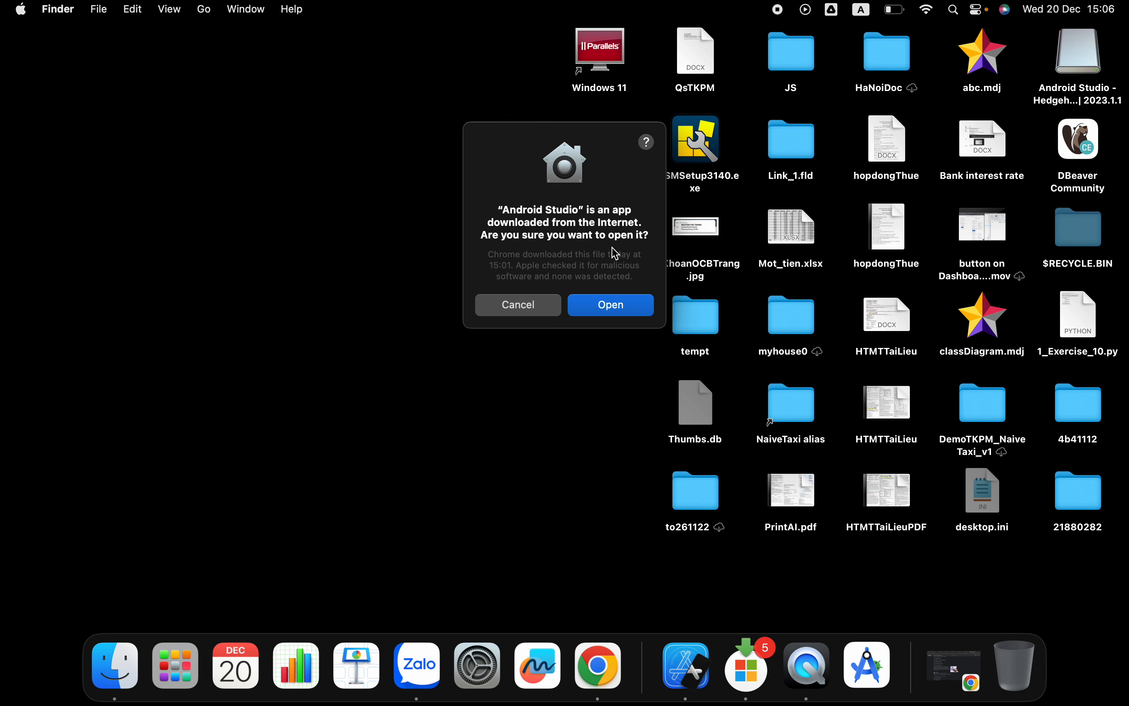
pyautogui.click(621, 306)
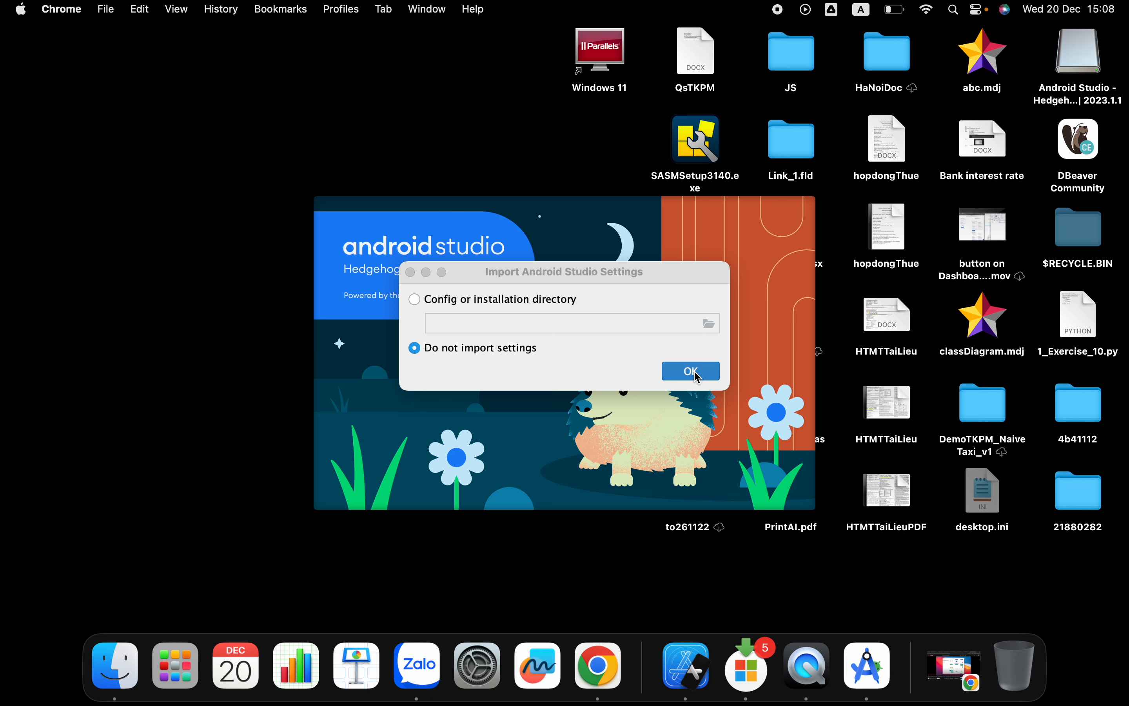
# Start Android Studio without importing settings and decline to send usage statistics to Google.
pyautogui.click(693, 372)
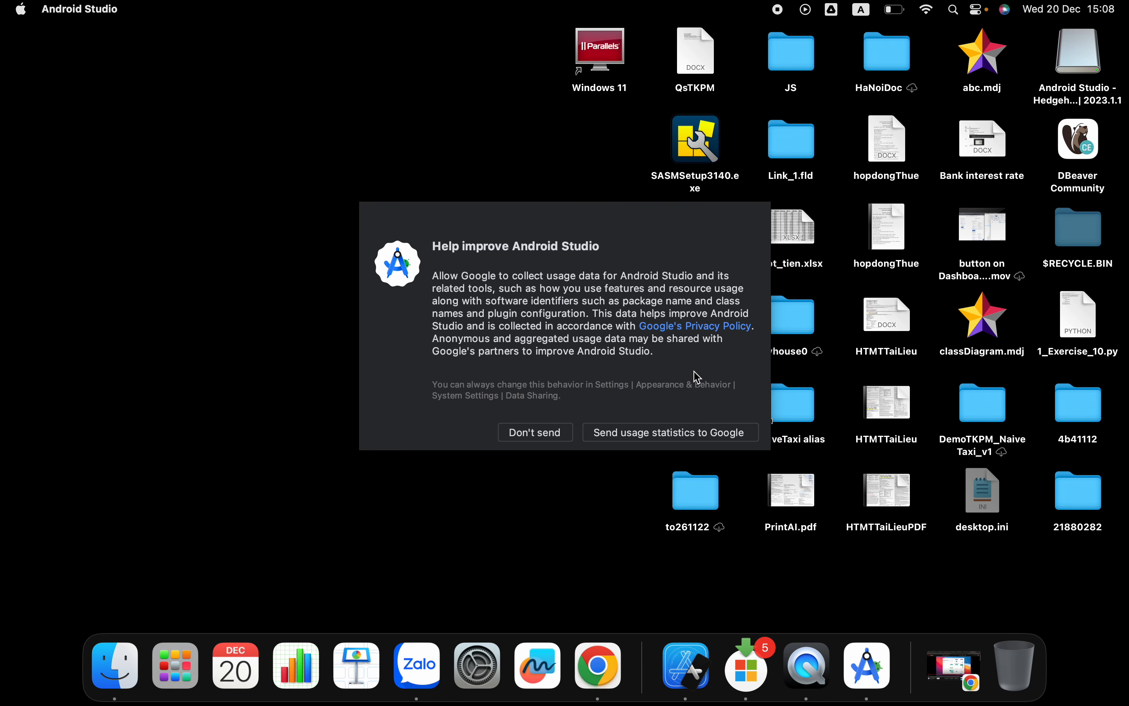
pyautogui.click(544, 437)
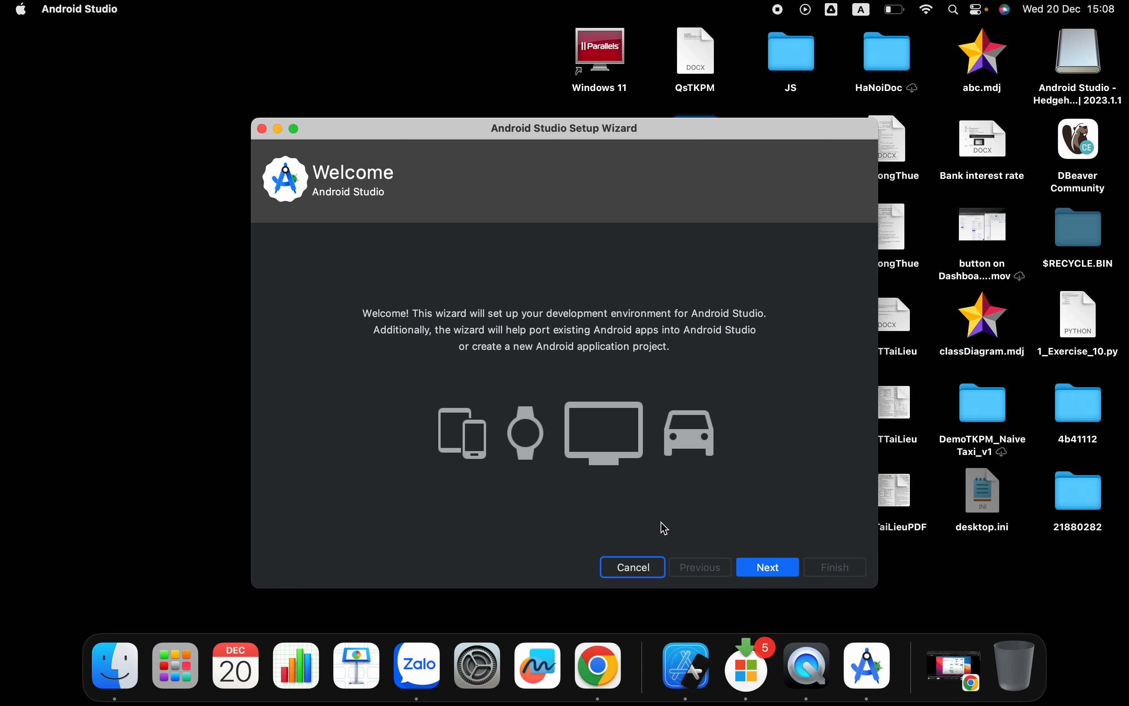
# Proceed through the setup wizard with the Standard install type and accept the android-sdk-license agreement.
pyautogui.click(772, 568)
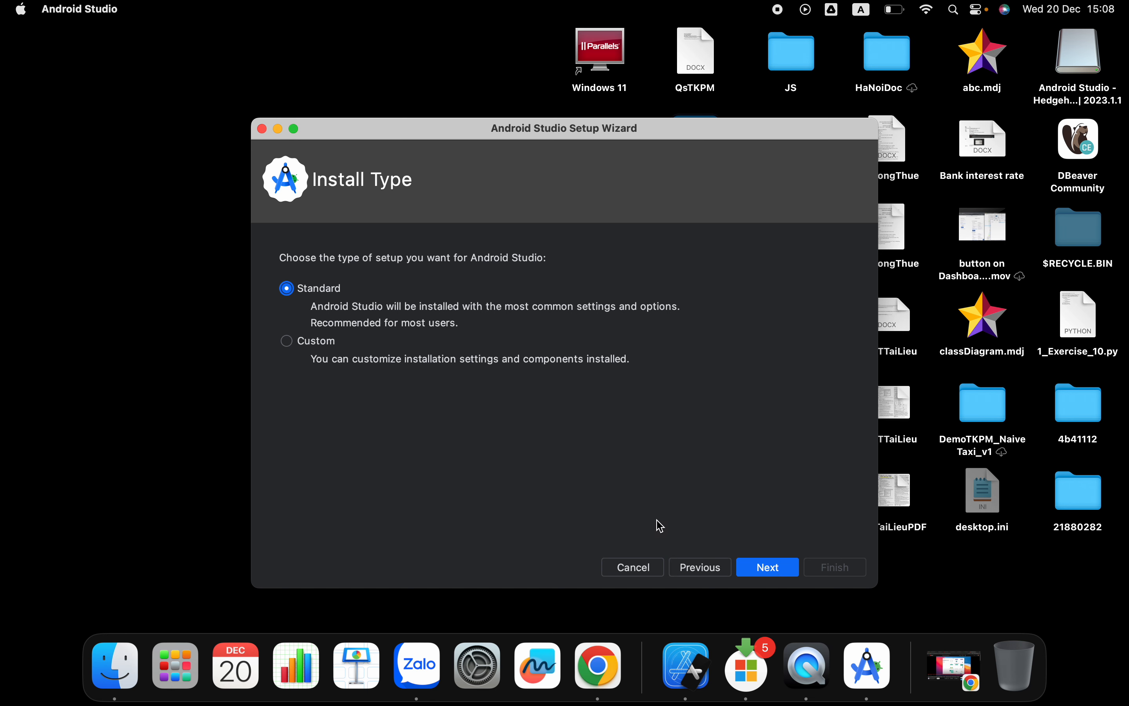
pyautogui.click(777, 573)
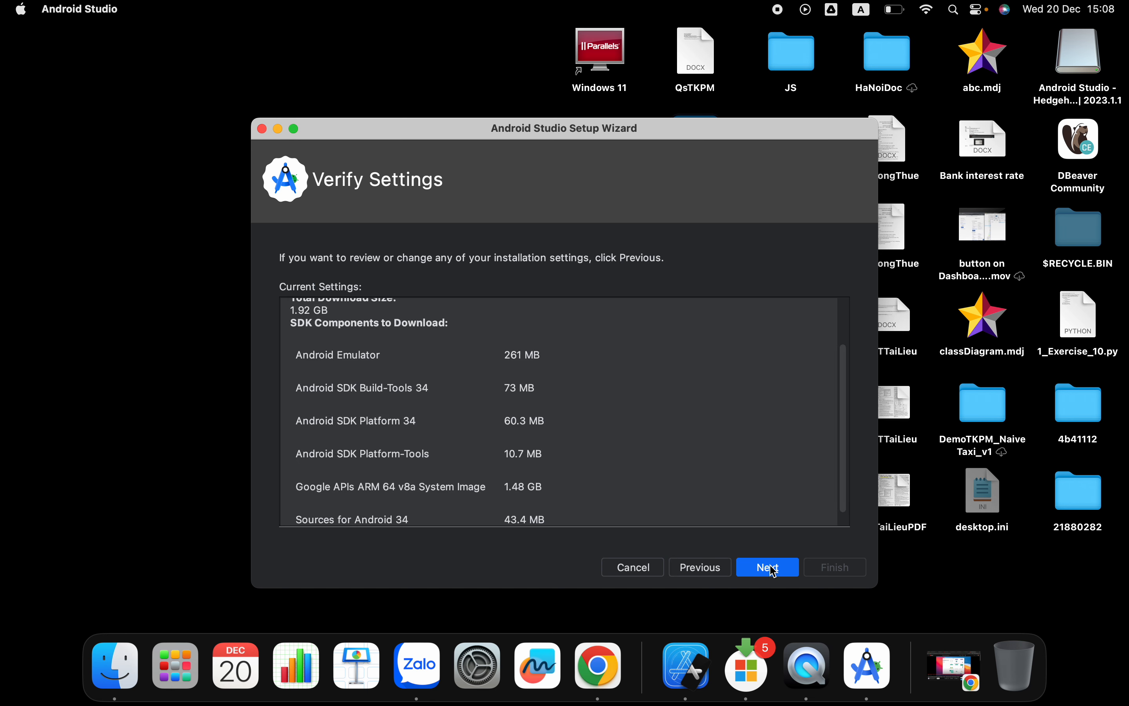
pyautogui.click(764, 565)
pyautogui.click(747, 571)
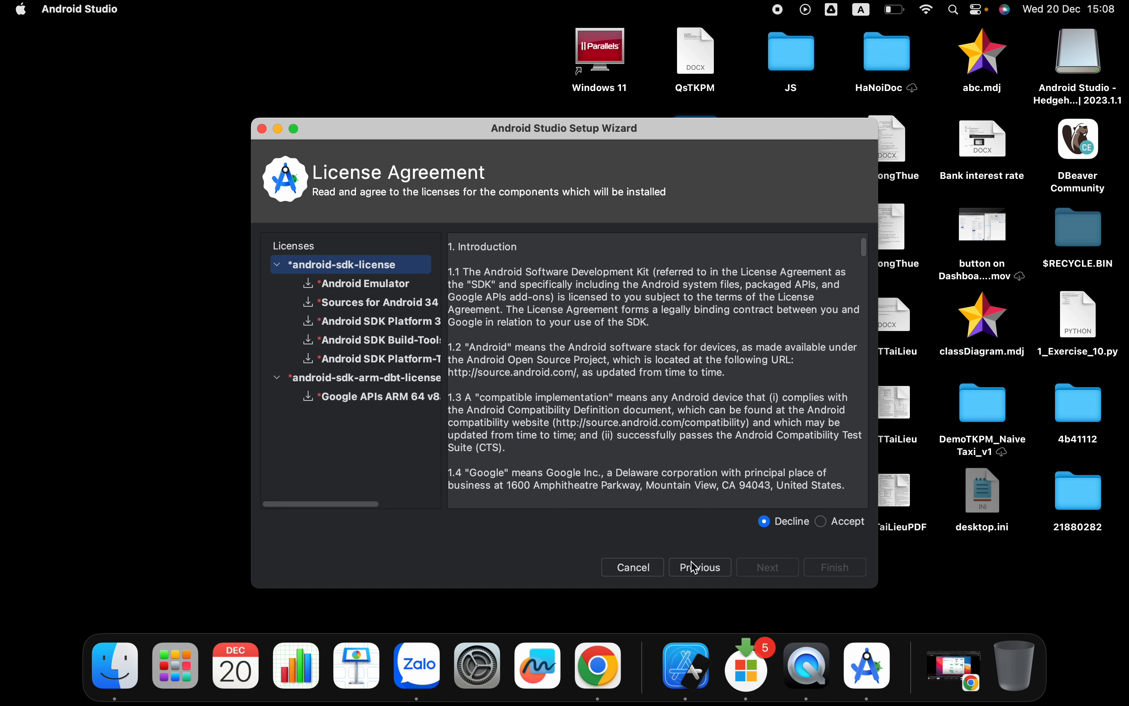
pyautogui.click(826, 527)
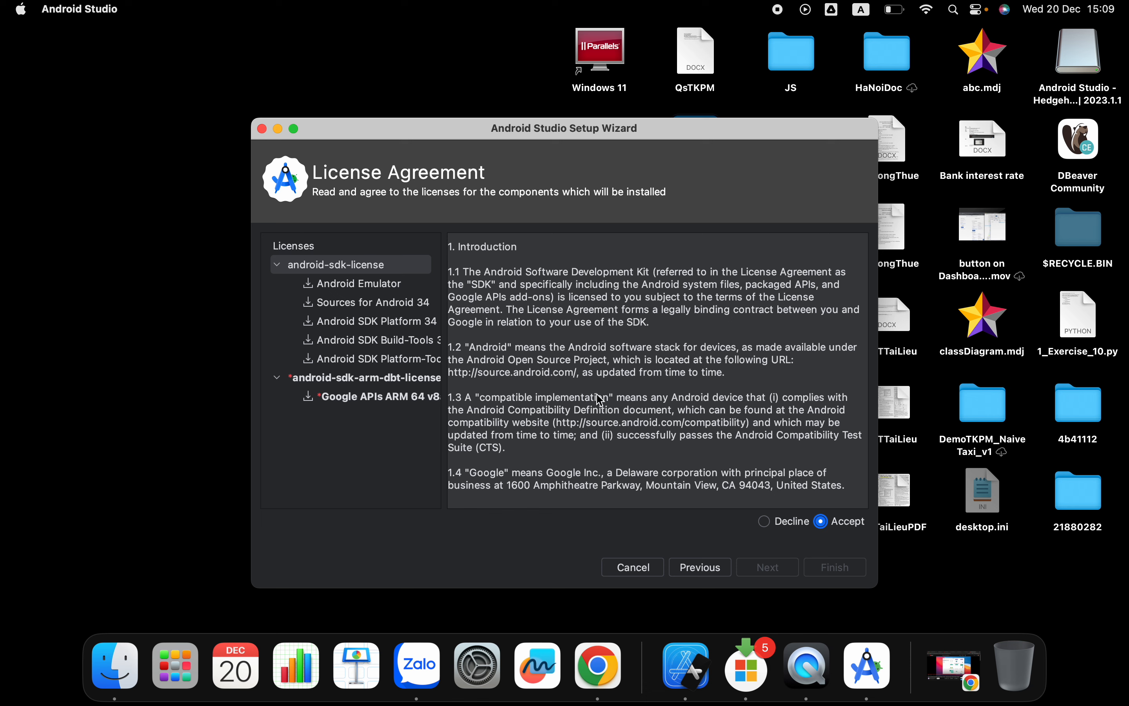
# Read the android-sdk-license text through to its end, switch the agreement to Decline, and set it back to Accept.
pyautogui.scroll(1, 601, 386)
pyautogui.scroll(-10, 602, 387)
pyautogui.scroll(-10, 727, 397)
pyautogui.scroll(-15, 727, 397)
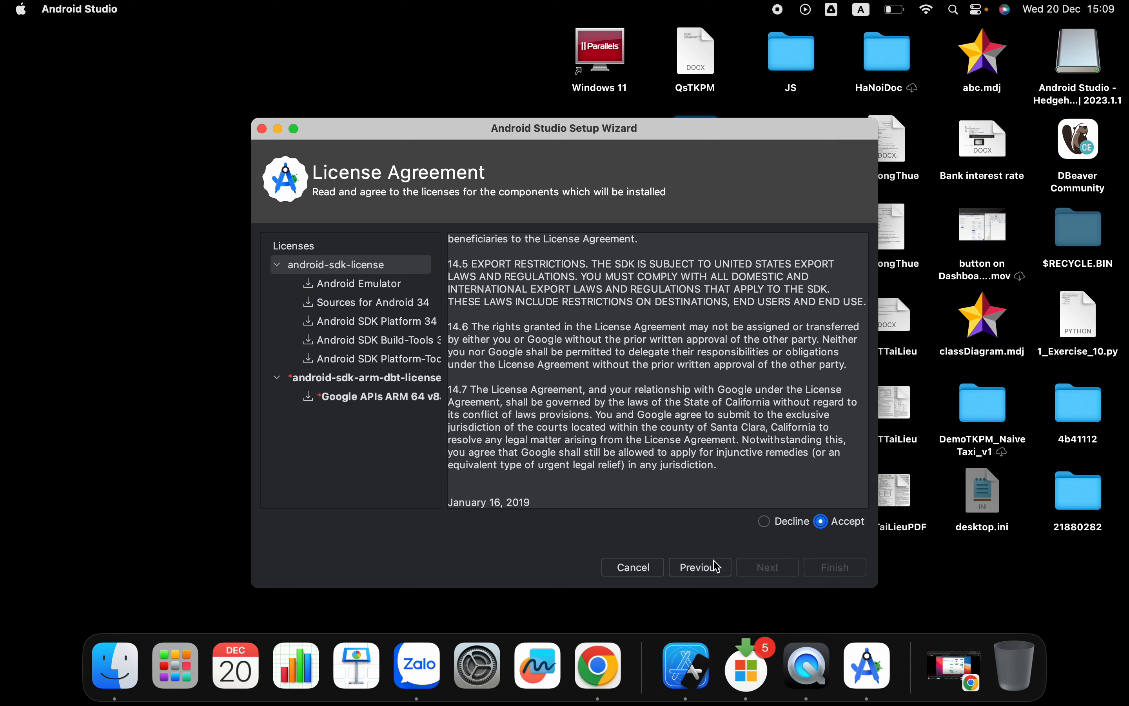
pyautogui.click(765, 522)
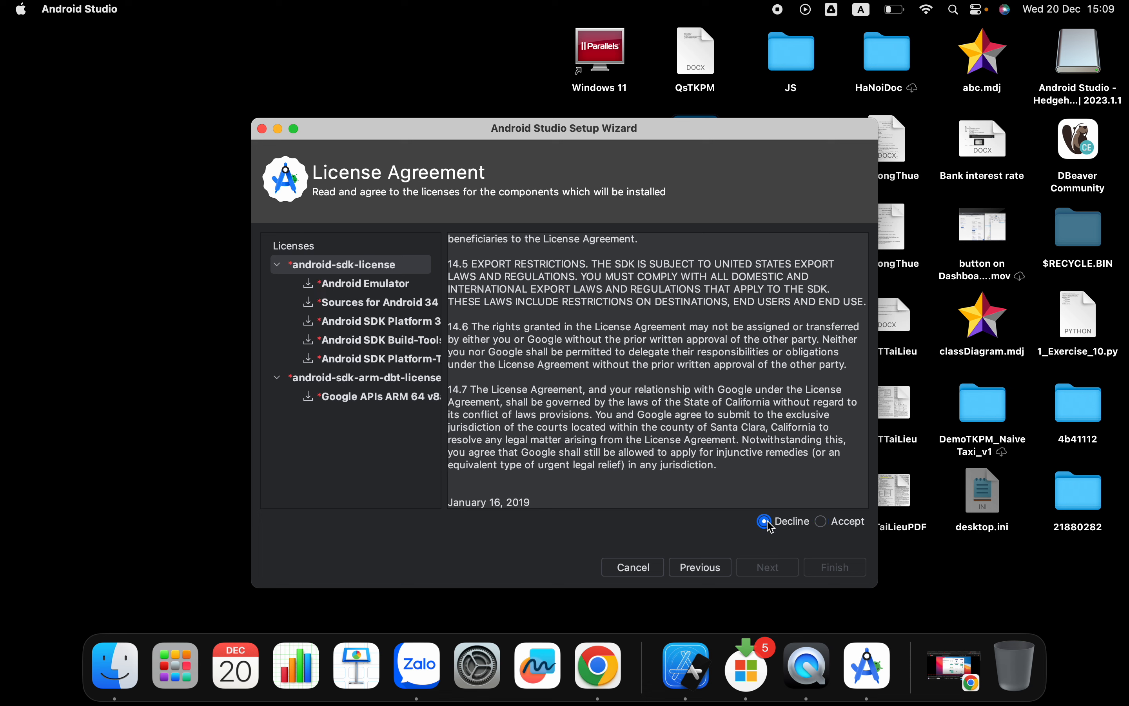
pyautogui.click(825, 523)
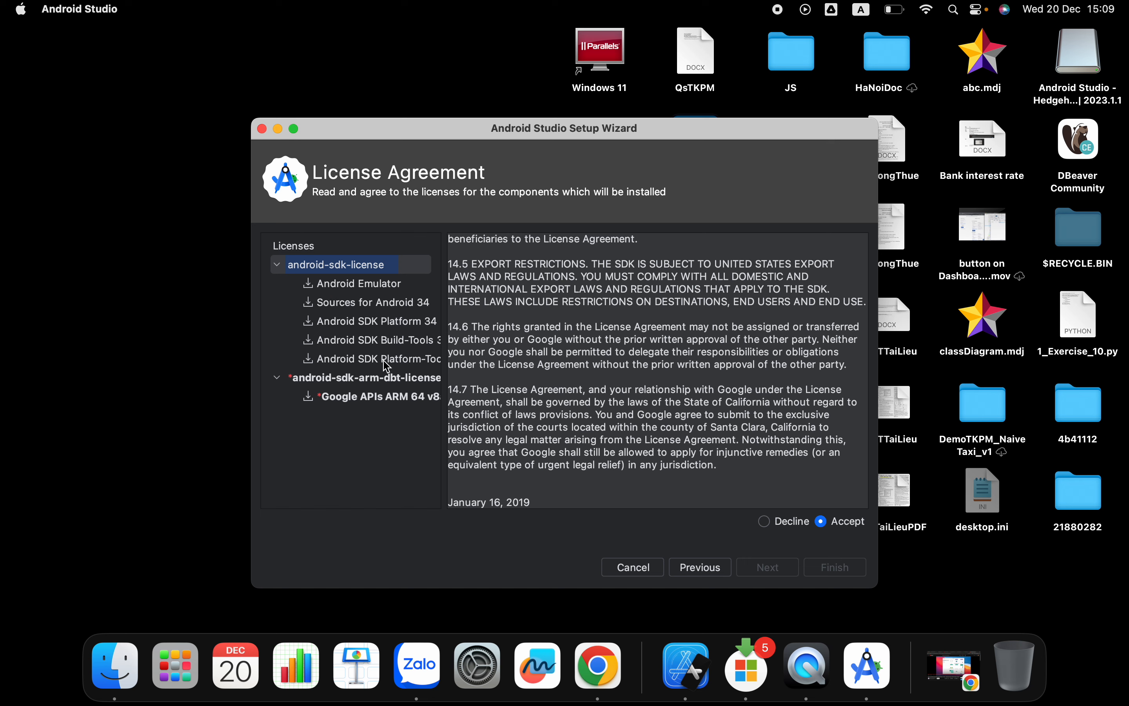
# Review the license terms of the components listed under android-sdk-license, from Android Emulator down to Android SDK Platform-Tools.
pyautogui.press('Down')
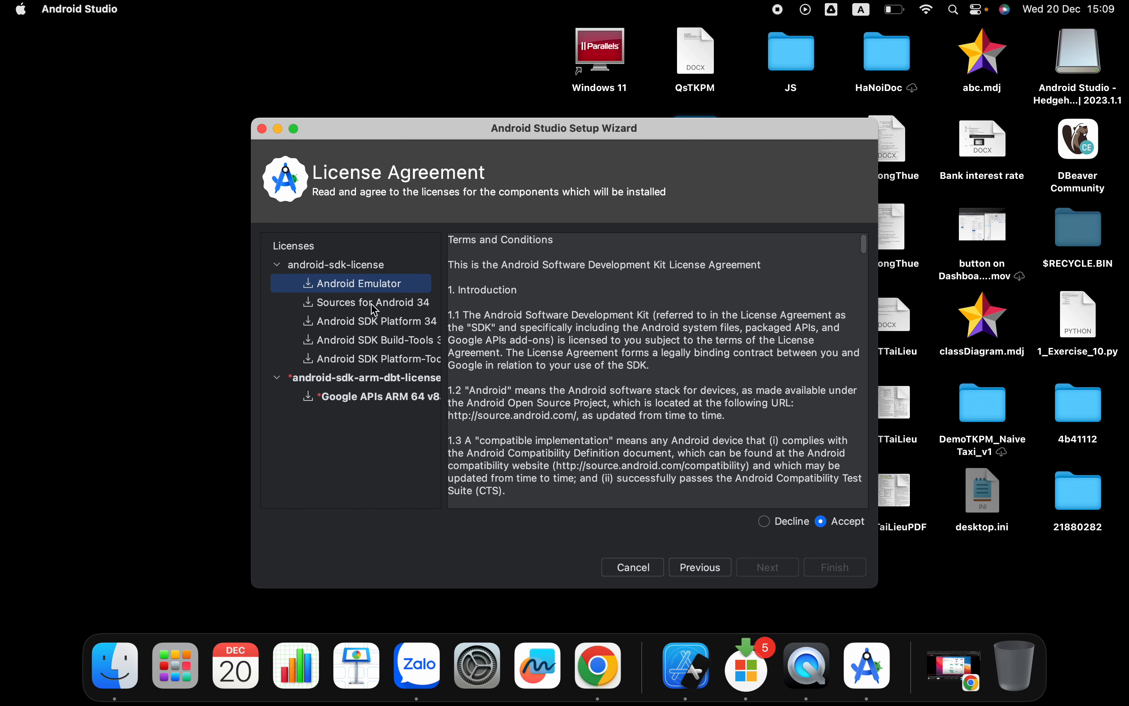
pyautogui.press('Down')
pyautogui.press('Down')
pyautogui.press('Down')
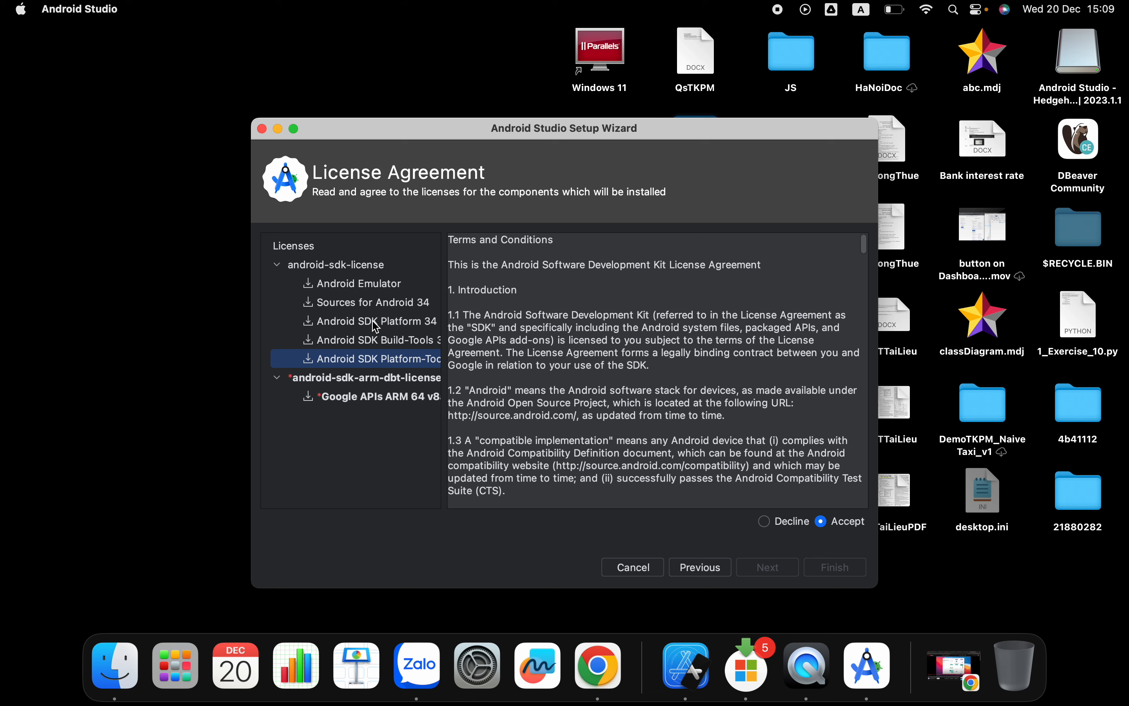
pyautogui.press('Up')
pyautogui.press('Up')
pyautogui.press('Up')
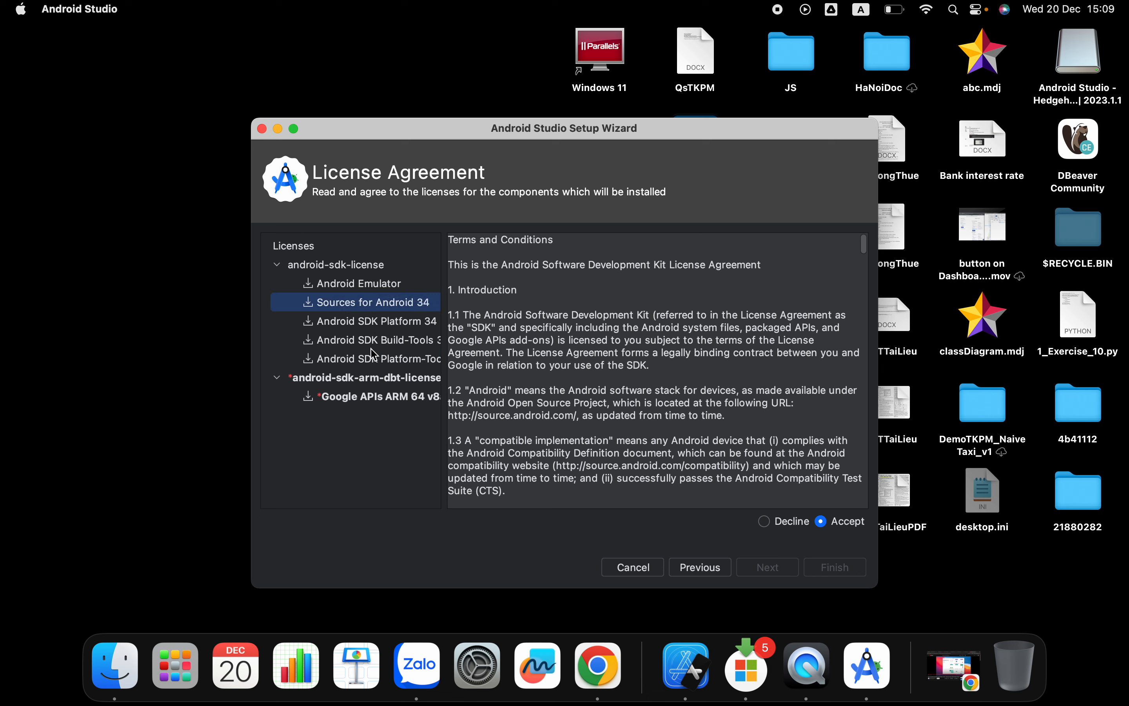
pyautogui.press('Down')
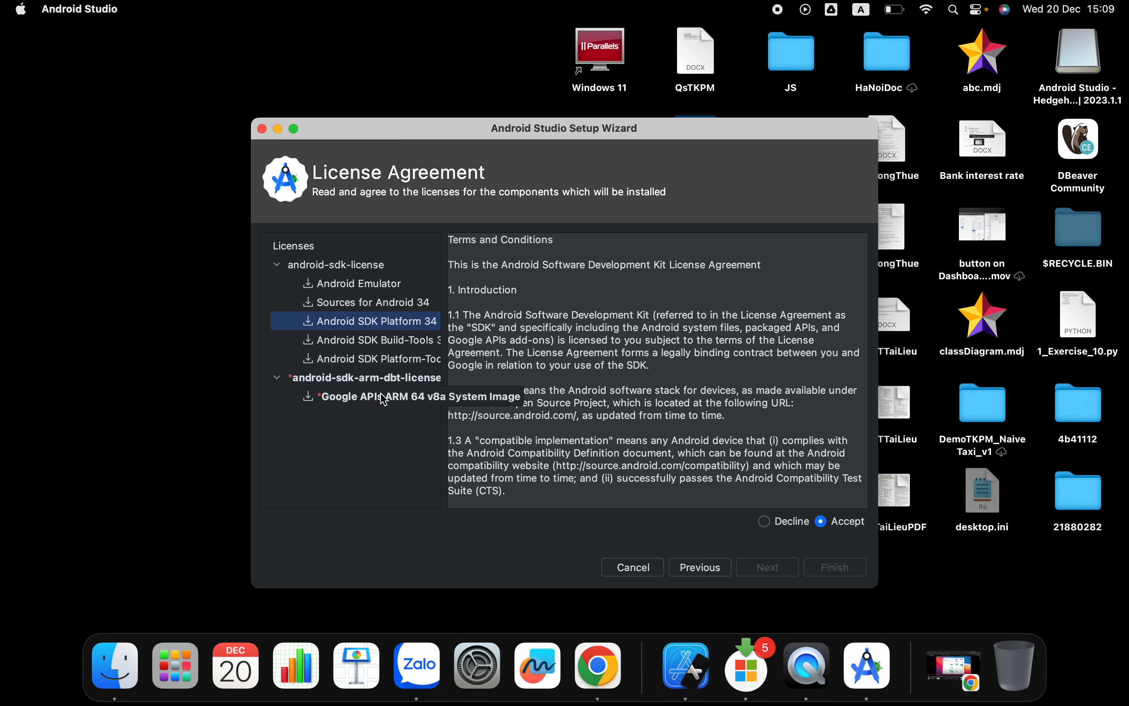
# Accept the android-sdk-arm-dbt-license for the Google APIs ARM 64 v8a System Image and finish the wizard to start downloading the components.
pyautogui.click(822, 523)
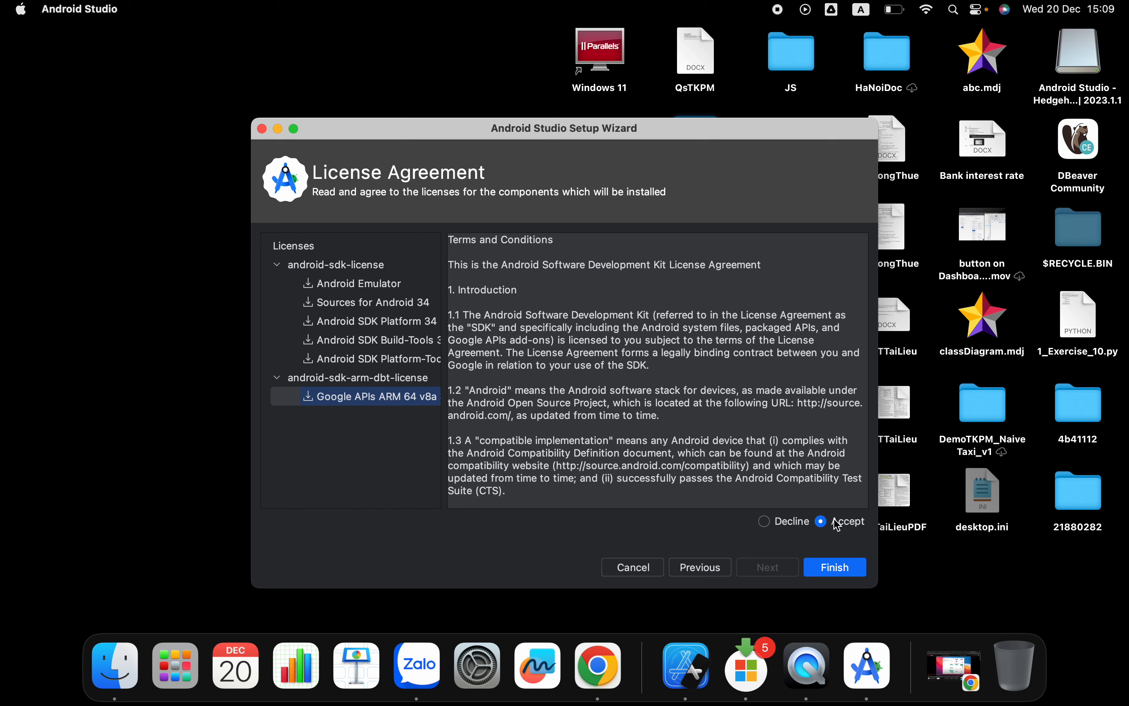
pyautogui.click(850, 568)
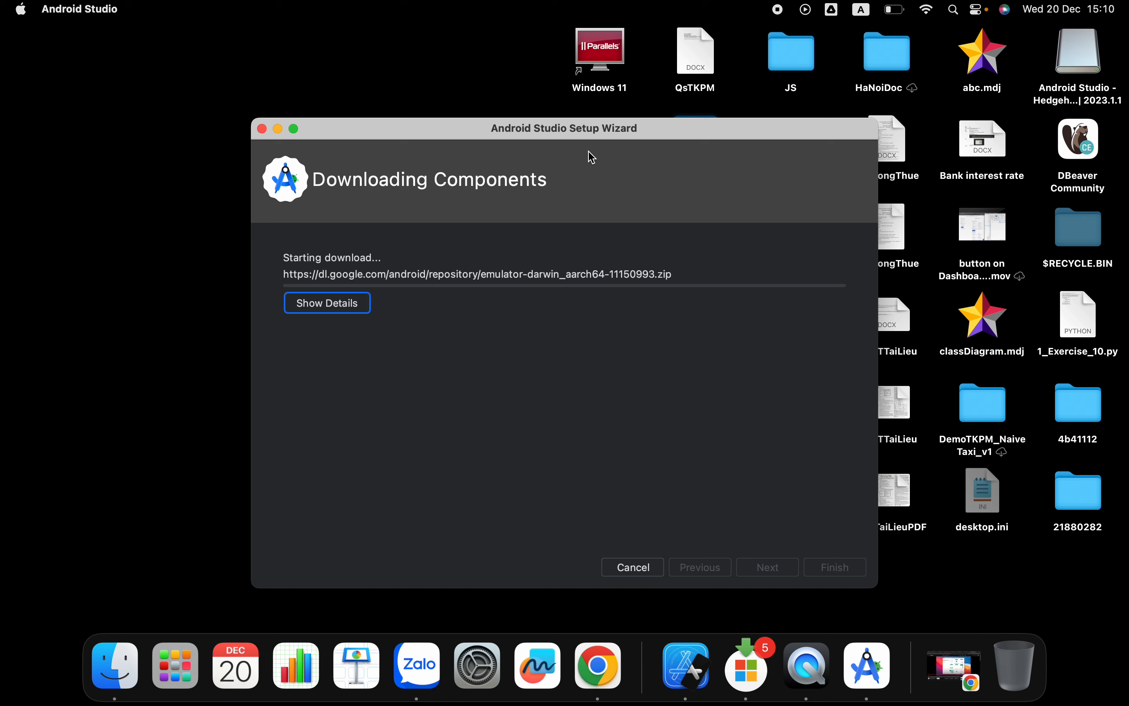
pyautogui.click(490, 135)
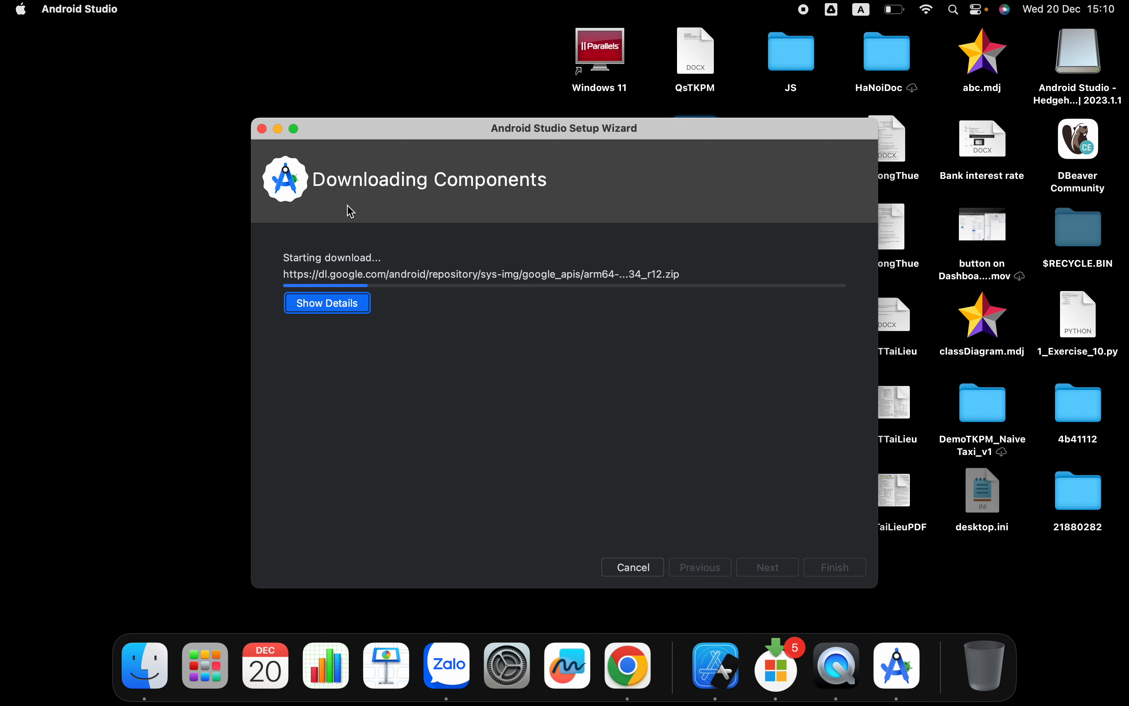
pyautogui.moveTo(462, 140); pyautogui.dragTo(493, 120)
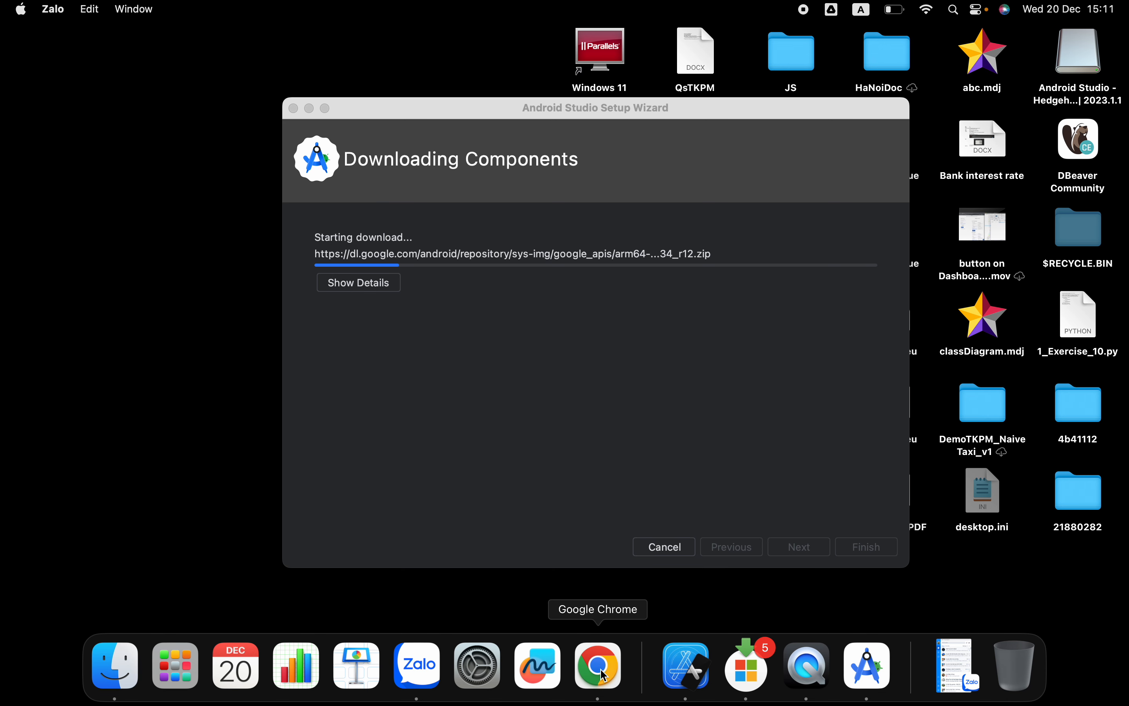
pyautogui.moveTo(609, 106); pyautogui.dragTo(840, 28)
pyautogui.moveTo(959, 44); pyautogui.dragTo(703, 115)
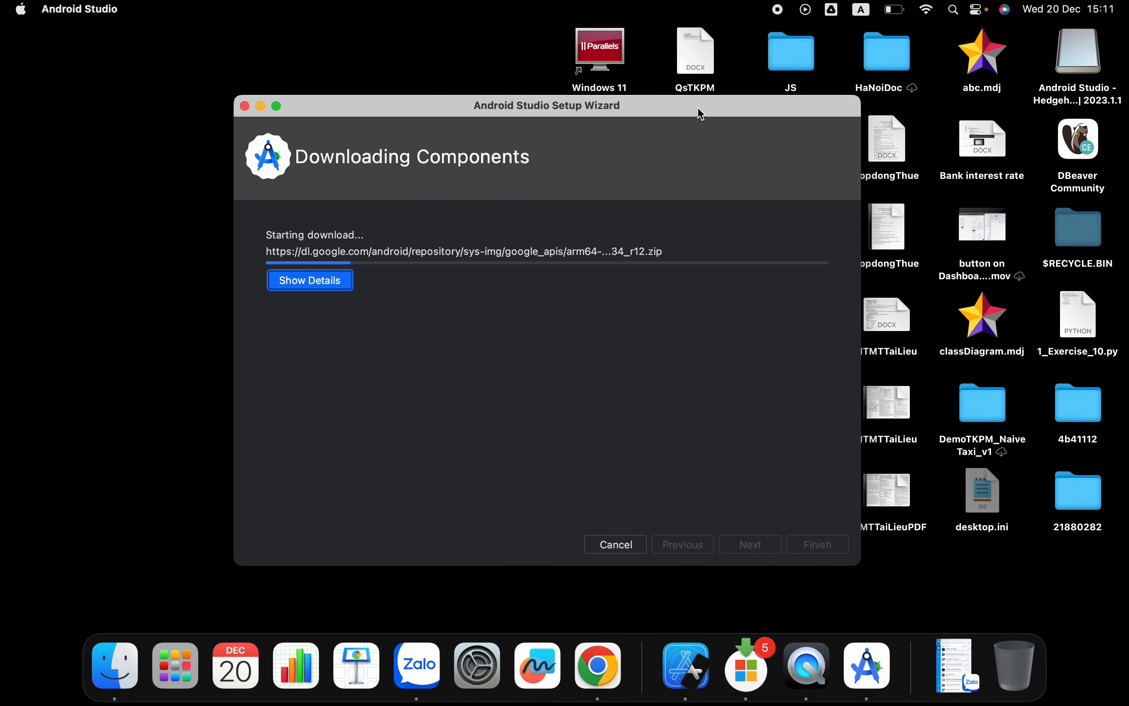